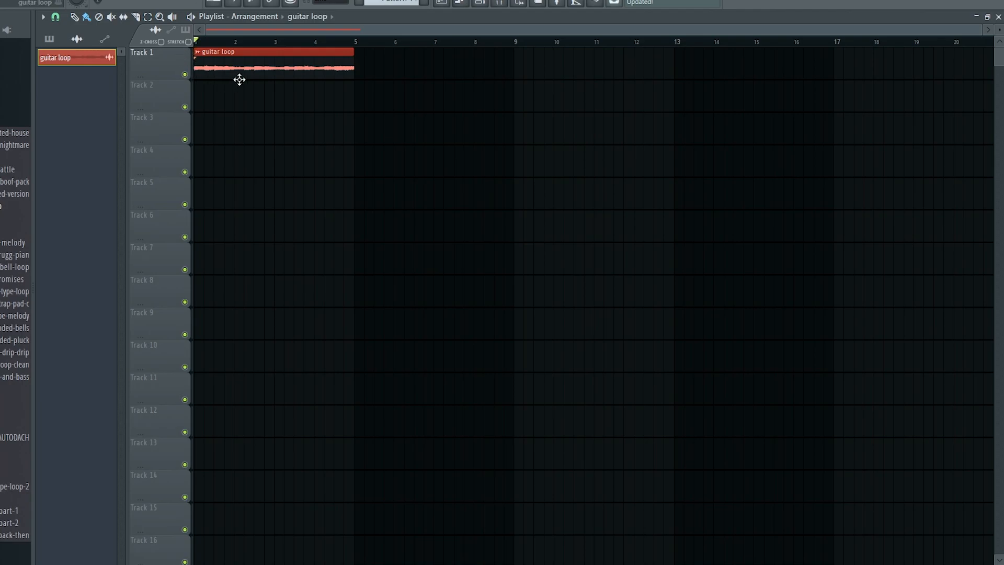
Set the Channel rack filter to show All channels.
click(481, 4)
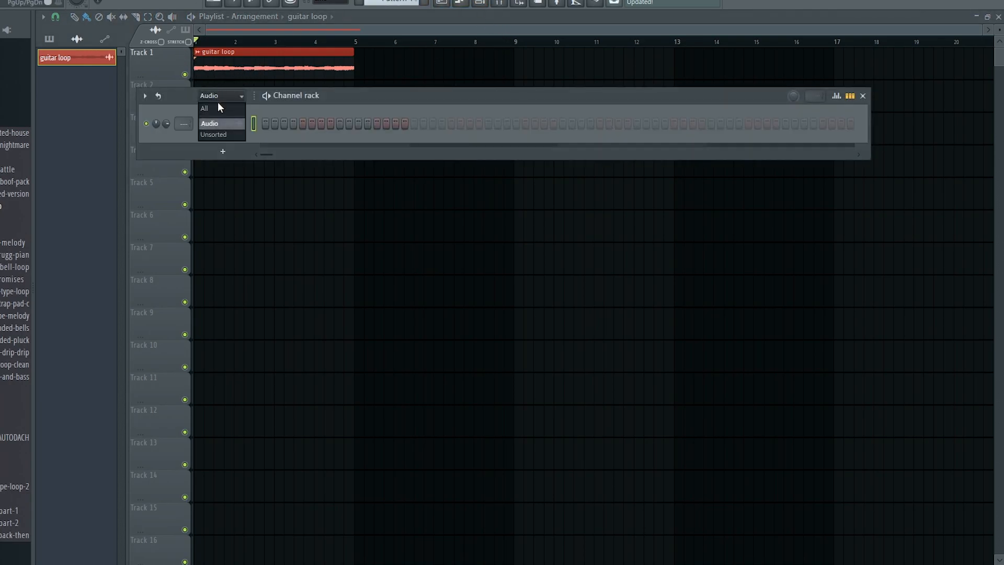
click(219, 108)
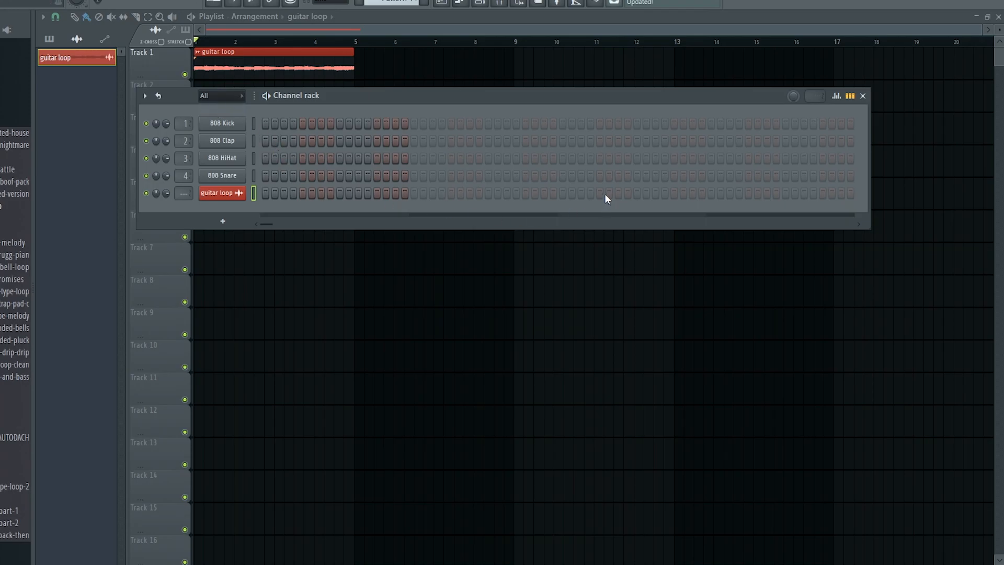
click(402, 77)
Remove a stray guitar clip and paint Pattern 1 on Track 2 from bar 1 to bar 5.
right_click(417, 66)
click(389, 2)
drag(250, 94, 334, 99)
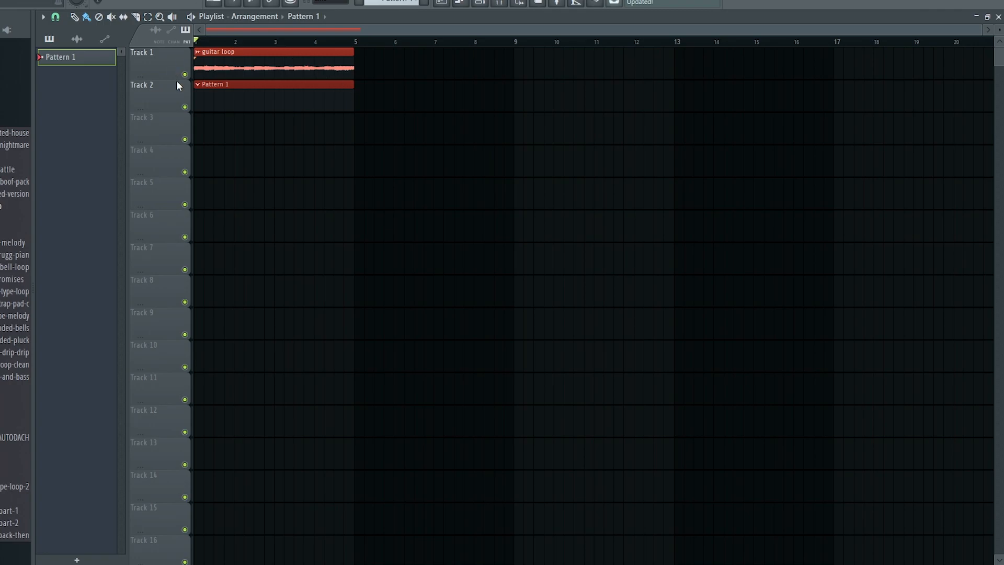
Fill every second step of the 808 HiHat channel.
click(474, 3)
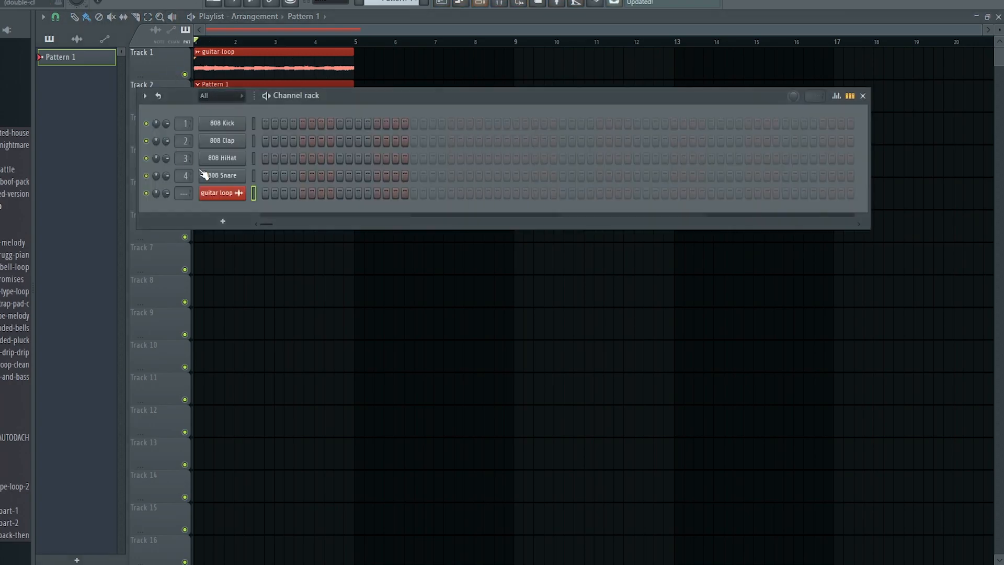
click(851, 159)
right_click(217, 149)
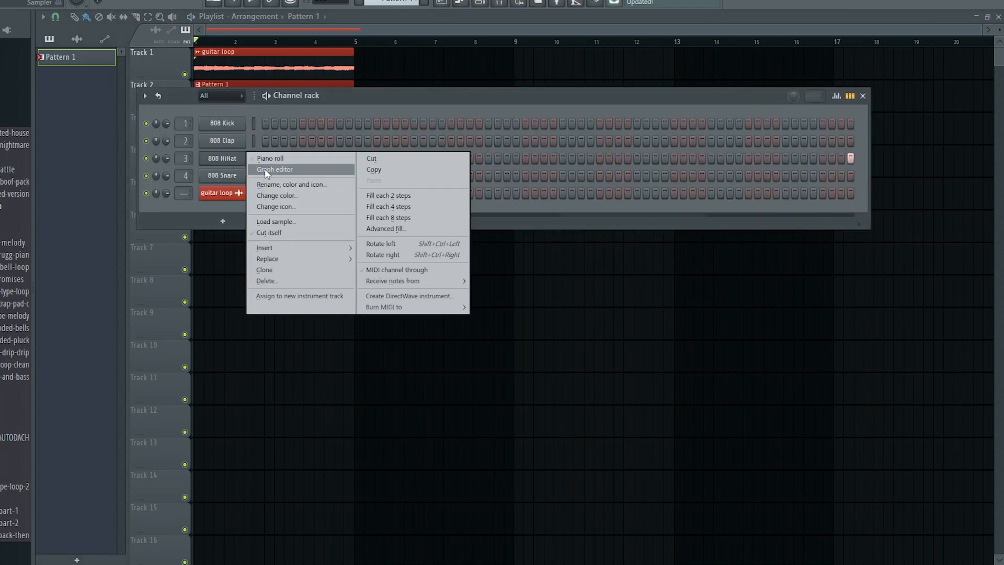
click(389, 195)
Advanced-fill the 808 Snare with an interval of 16 steps and accept.
right_click(222, 172)
click(415, 246)
drag(506, 375, 506, 345)
drag(445, 195, 445, 209)
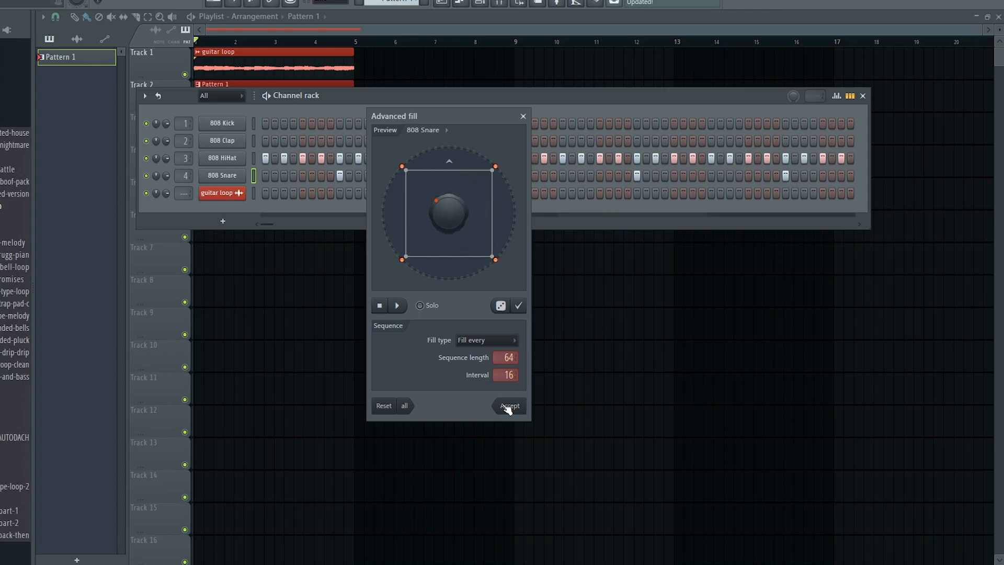
click(510, 406)
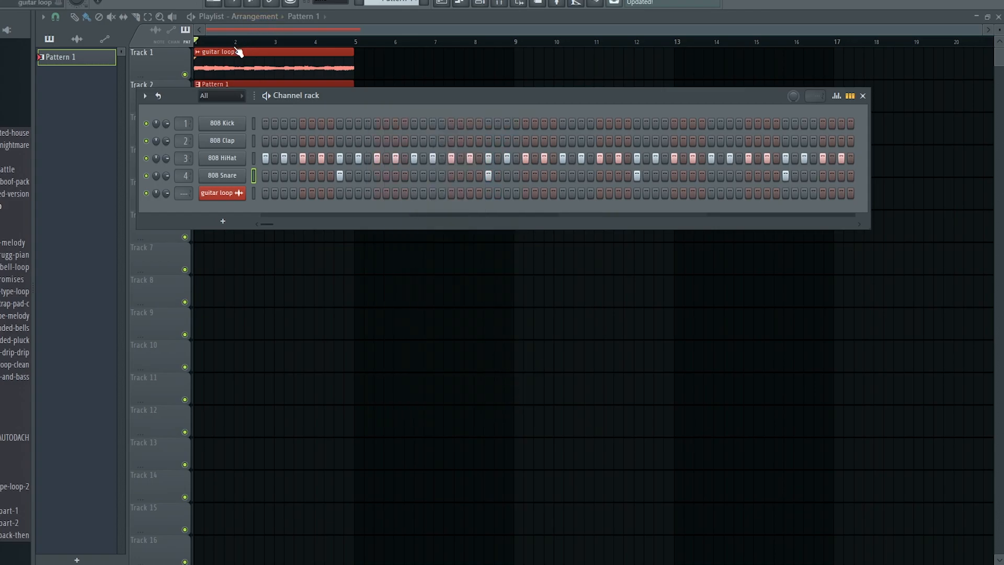
Play the beat and delete the stray clips accidentally placed on Tracks 4–7.
click(163, 49)
key(space)
click(517, 162)
right_click(518, 165)
click(501, 201)
right_click(501, 203)
click(489, 229)
right_click(489, 230)
click(507, 253)
right_click(508, 250)
Load the HH_GOD hi-hat sample into channel 3 and play the beat.
scroll(1, 124, up, 10)
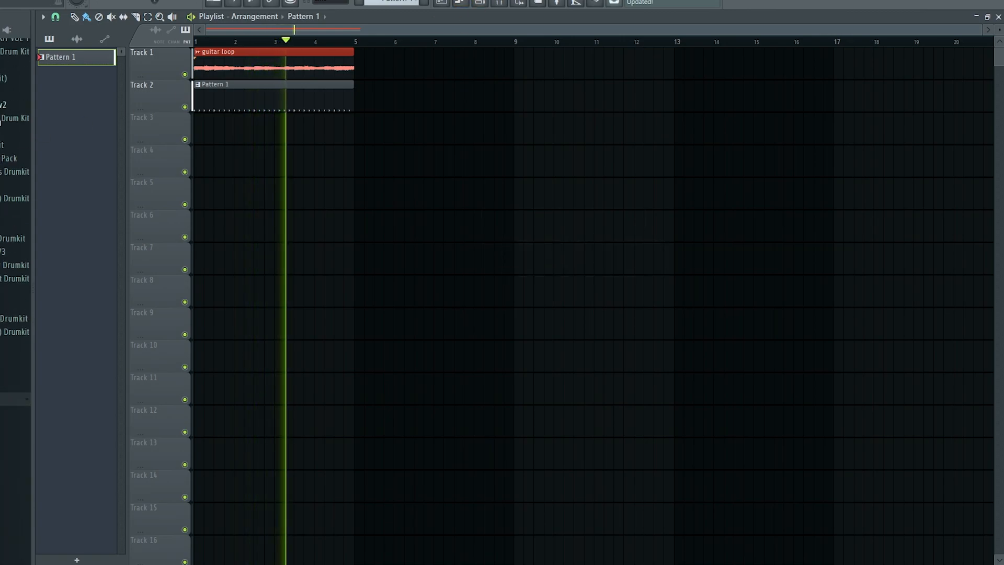
scroll(1, 123, up, 10)
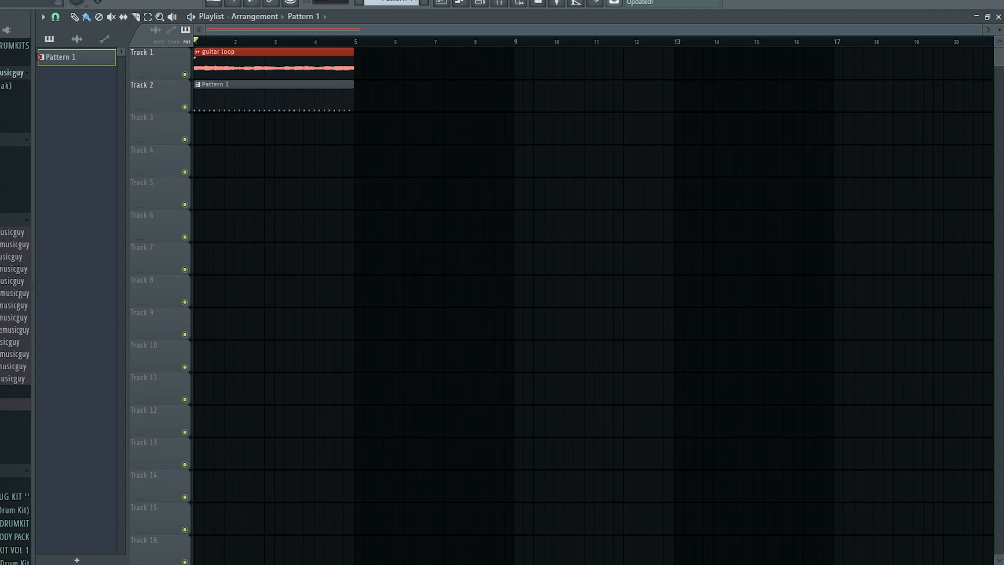
scroll(16, 209, up, 10)
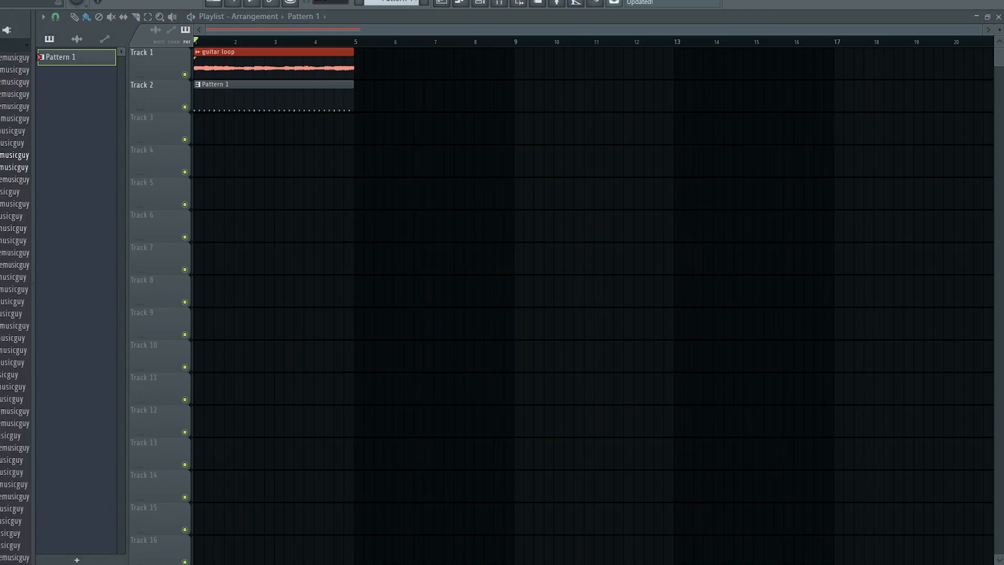
scroll(16, 303, up, 5)
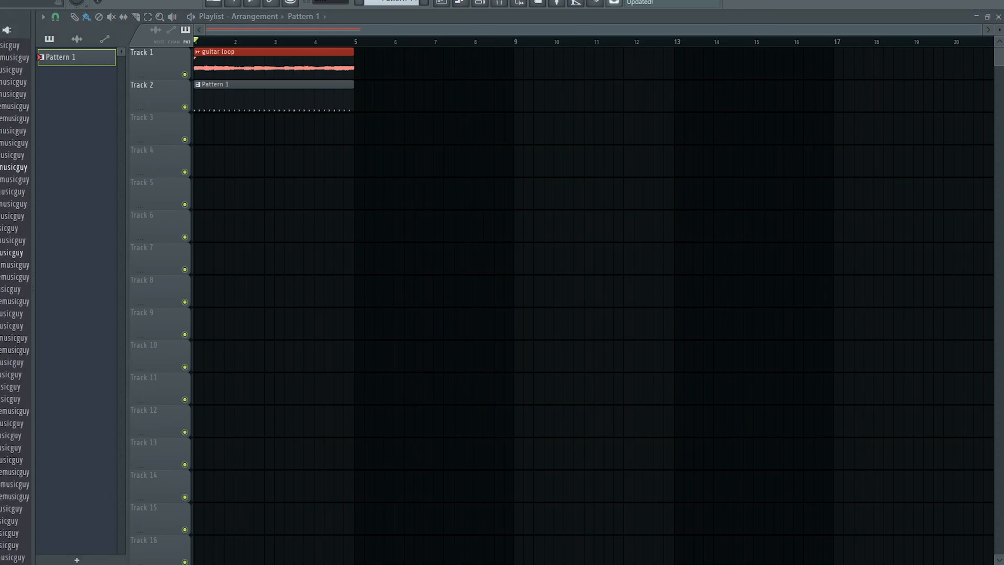
mouse_move(219, 139)
mouse_down()
mouse_move(480, 5)
mouse_move(211, 157)
mouse_up()
key(space)
key(space)
Load the SNR_DE snare sample into channel 4 and play the beat.
scroll(15, 118, up, 3)
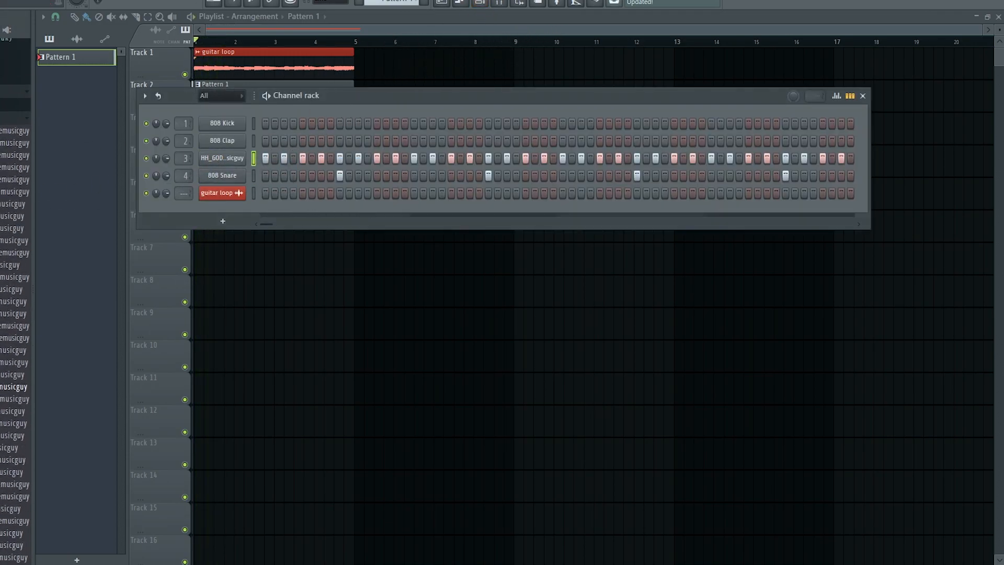
click(16, 119)
click(15, 172)
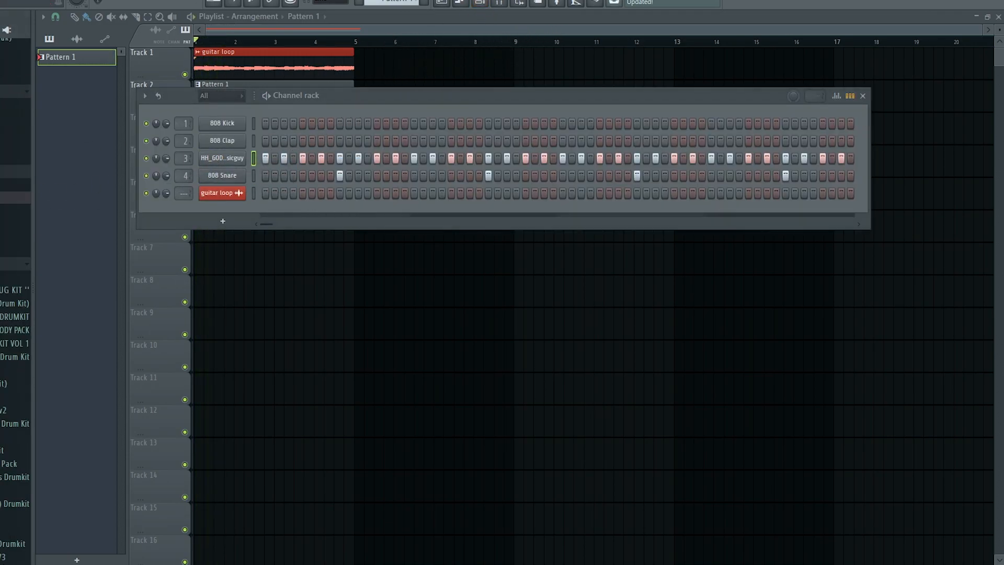
click(15, 185)
scroll(16, 185, down, 2)
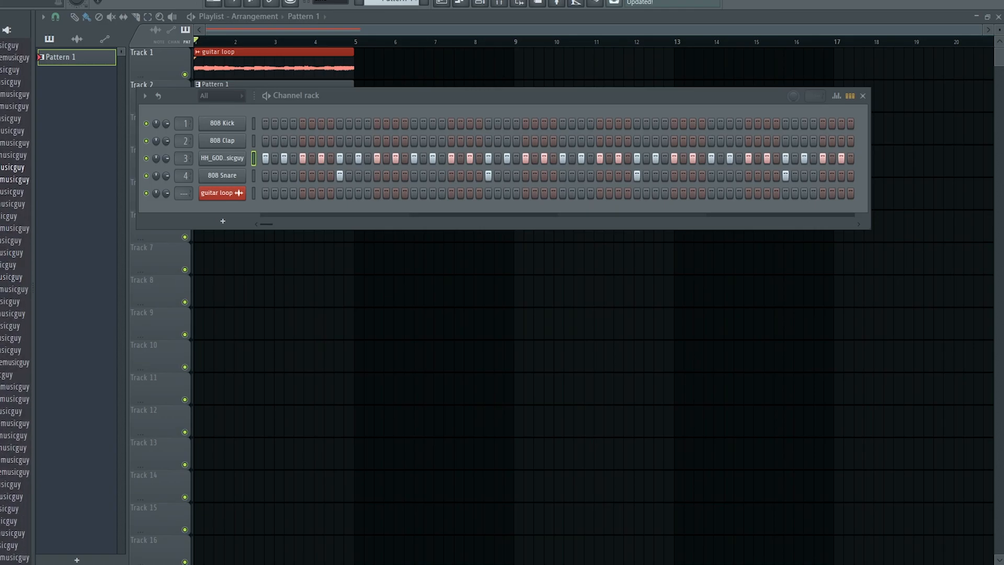
drag(8, 184, 230, 175)
key(space)
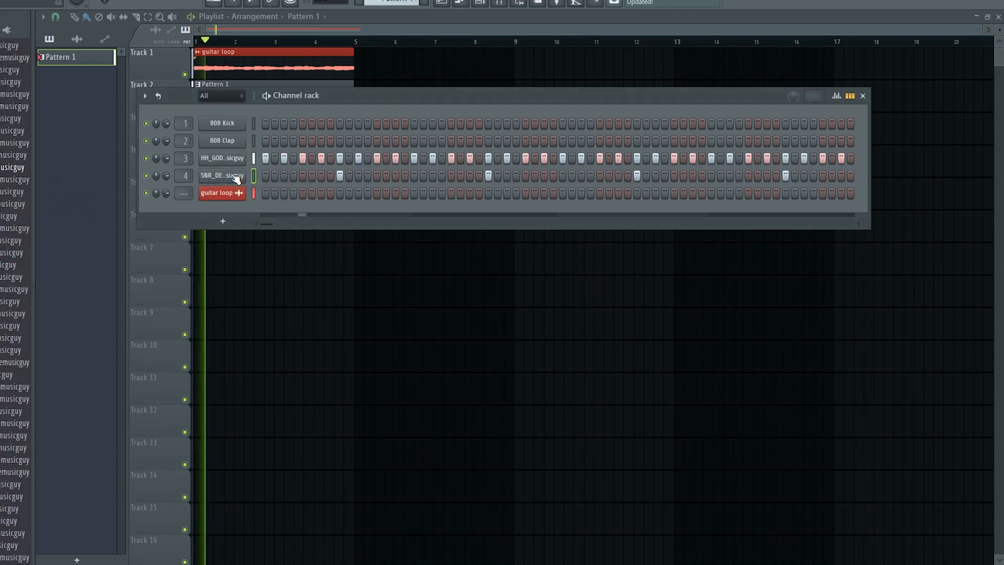
Draw all snare velocities to maximum in the graph editor, then stop playback.
right_click(220, 175)
click(272, 183)
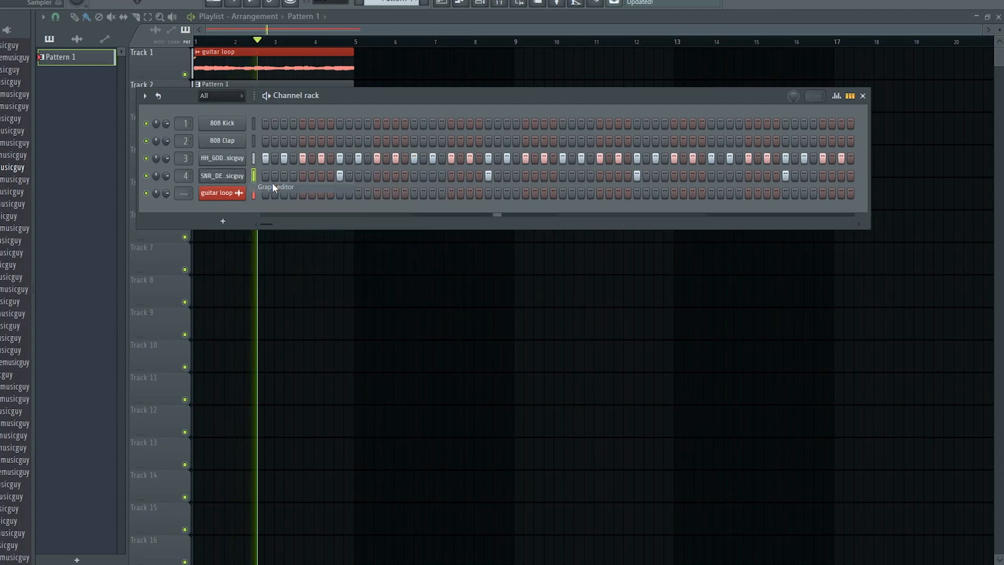
drag(291, 227, 999, 85)
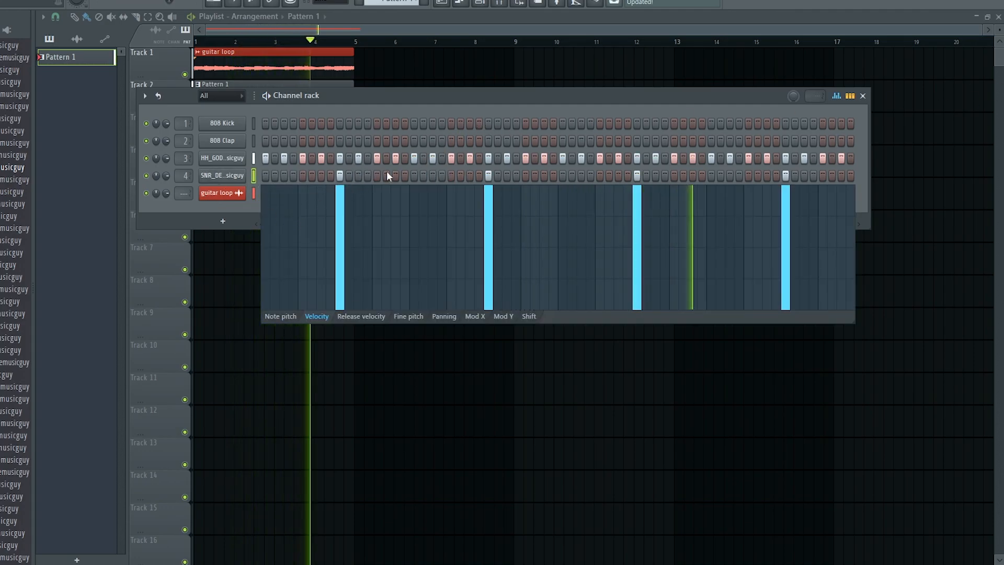
scroll(8, 152, up, 5)
click(6, 202)
scroll(6, 202, up, 4)
key(space)
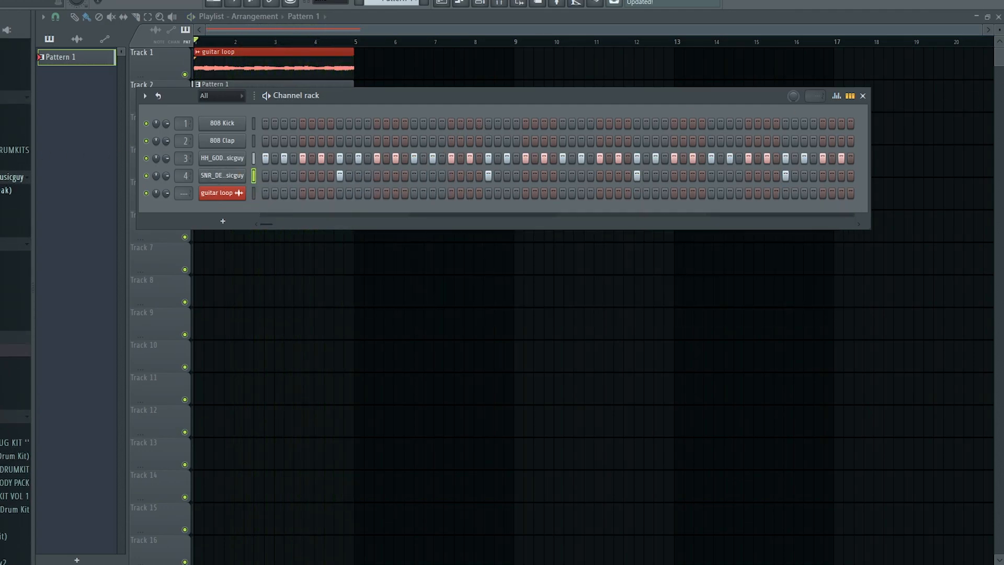
Load the CLP_GOLD clap sample onto channel 2 and play the beat.
click(5, 229)
scroll(5, 217, down, 4)
drag(11, 228, 213, 145)
drag(212, 145, 215, 142)
key(space)
Place four clap hits in the pattern, removing one misplaced hit.
click(358, 141)
click(377, 141)
click(414, 141)
right_click(413, 141)
click(433, 140)
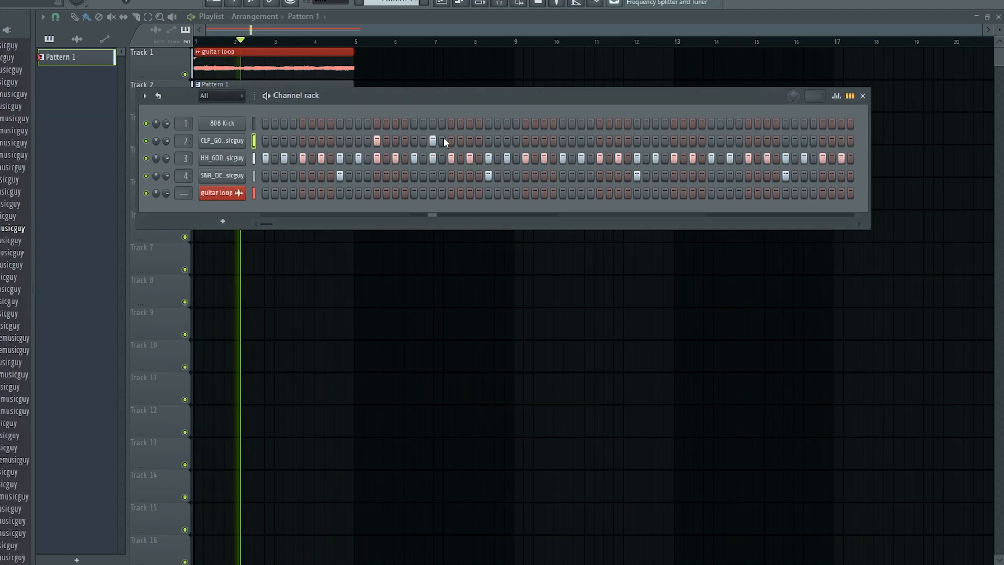
Clean up the clap notes in the Piano roll and raise their velocities to maximum.
key(F7)
scroll(397, 61, down, 2)
key(ctrl+b)
key(space)
key(shift+Right)
key(shift+Right)
key(space)
click(212, 143)
right_click(213, 147)
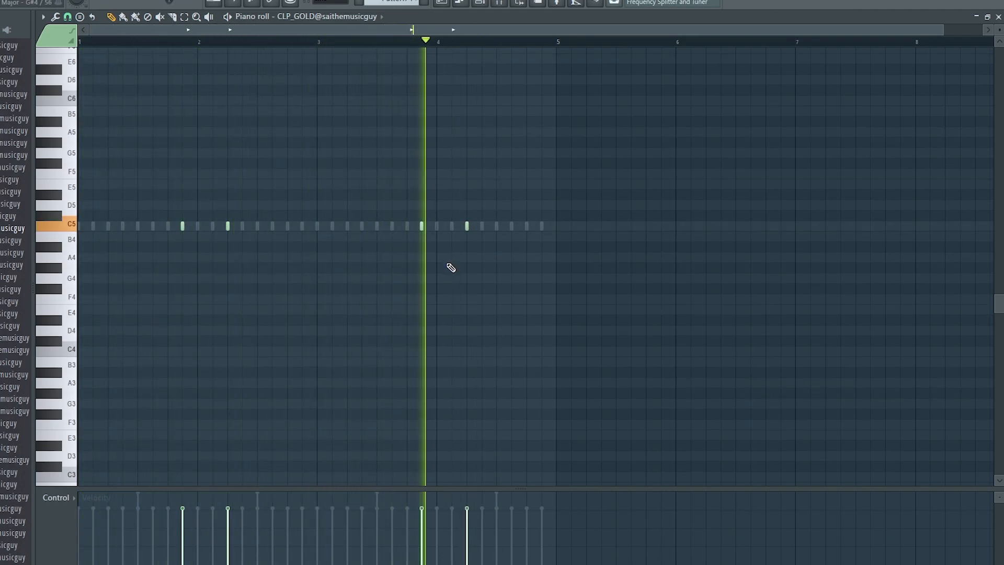
drag(548, 520, 178, 491)
Load the KICK_B sample onto the 808 Kick channel and preview it.
click(479, 6)
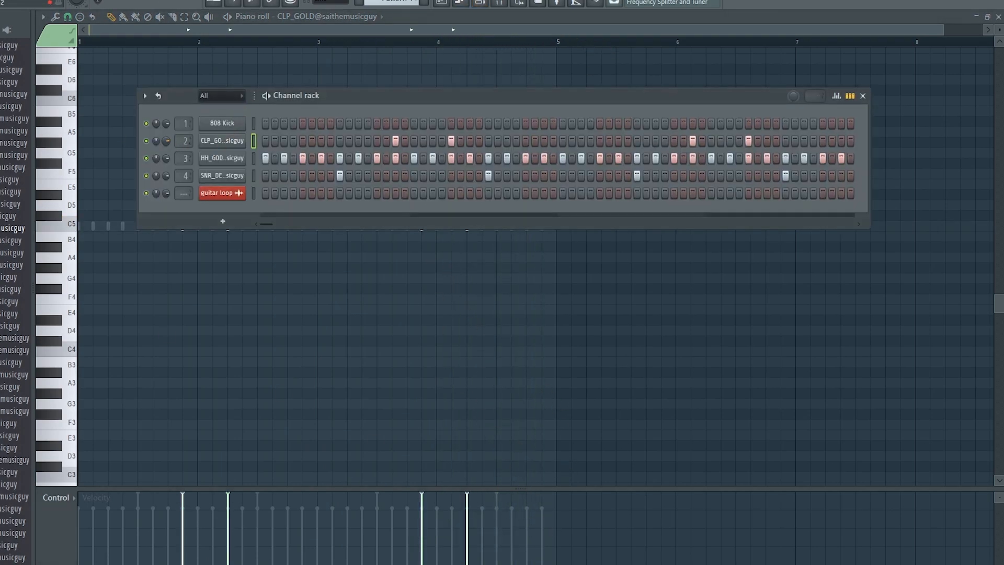
scroll(16, 314, up, 10)
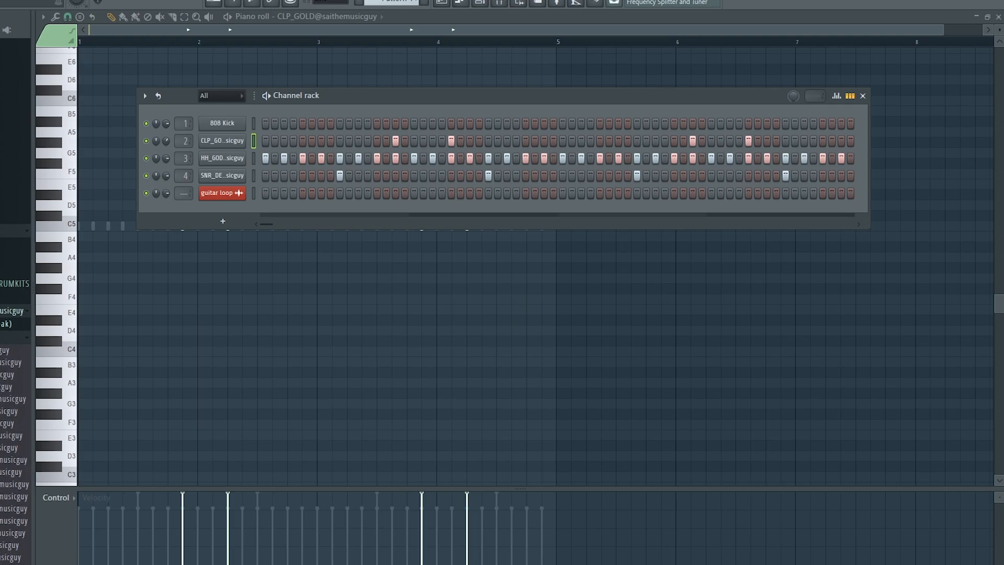
click(11, 338)
click(10, 377)
scroll(16, 427, down, 4)
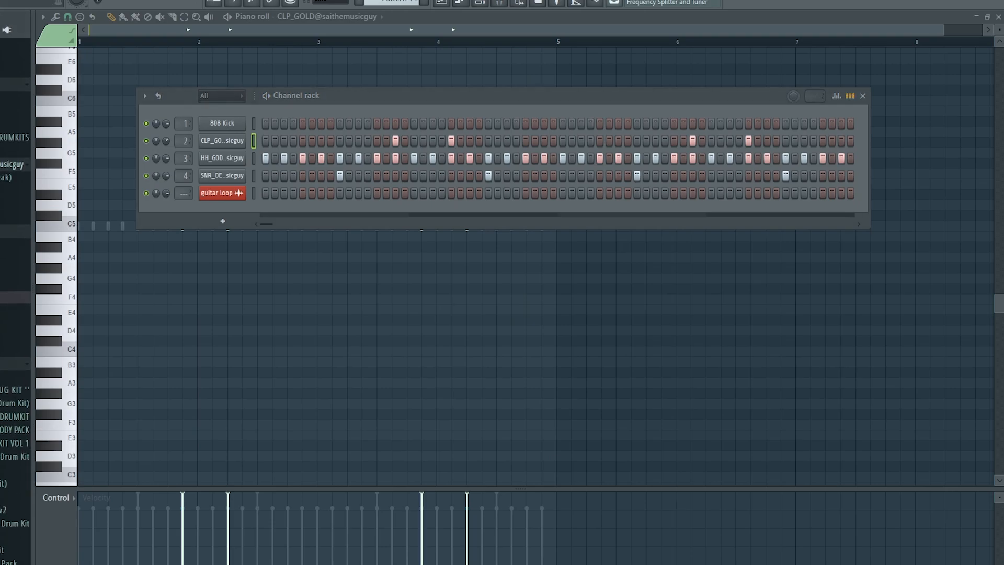
click(11, 245)
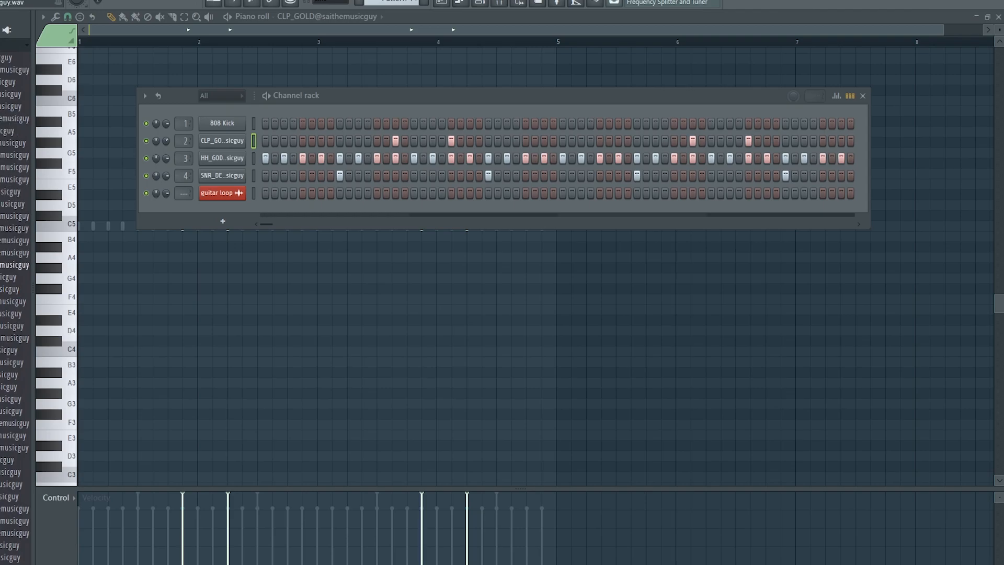
scroll(15, 277, down, 6)
scroll(15, 241, up, 4)
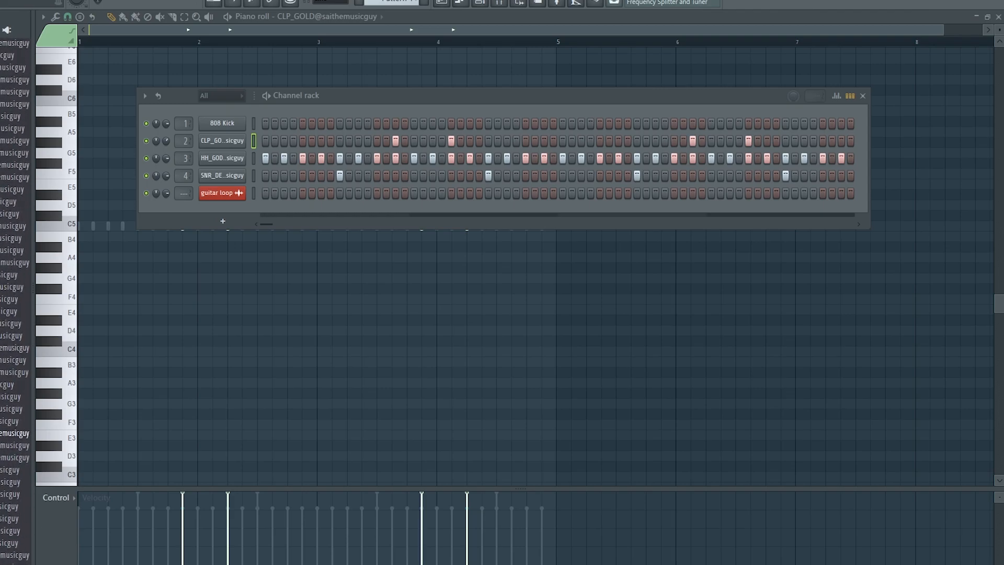
click(14, 240)
scroll(15, 241, up, 6)
drag(15, 289, 222, 124)
click(266, 123)
Add several kick hits to the pattern while the beat plays.
click(377, 123)
key(space)
click(563, 123)
click(619, 123)
click(823, 123)
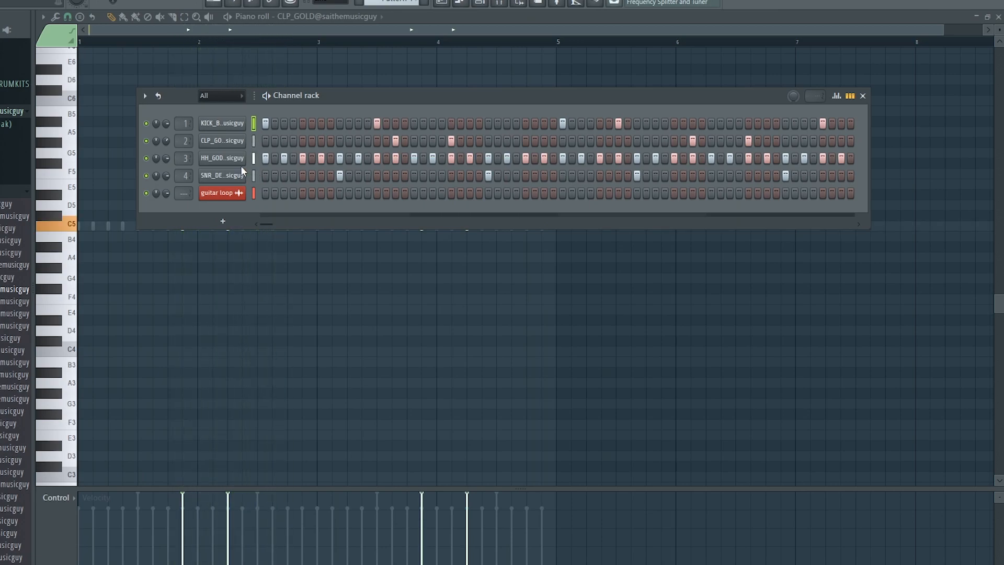
Lower the last clap note's pitch from B to A# in the graph editor and audition it.
right_click(231, 145)
click(293, 152)
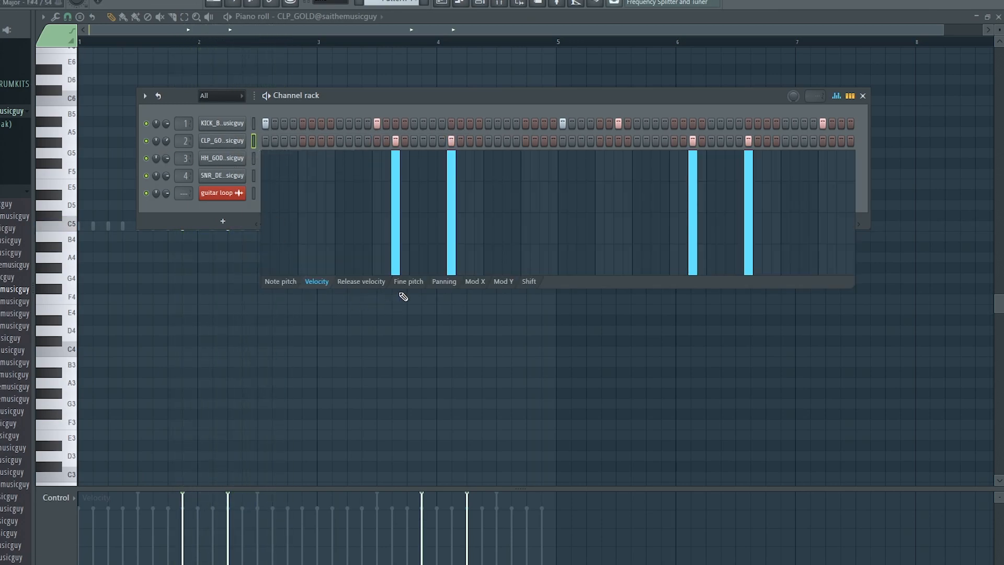
click(445, 282)
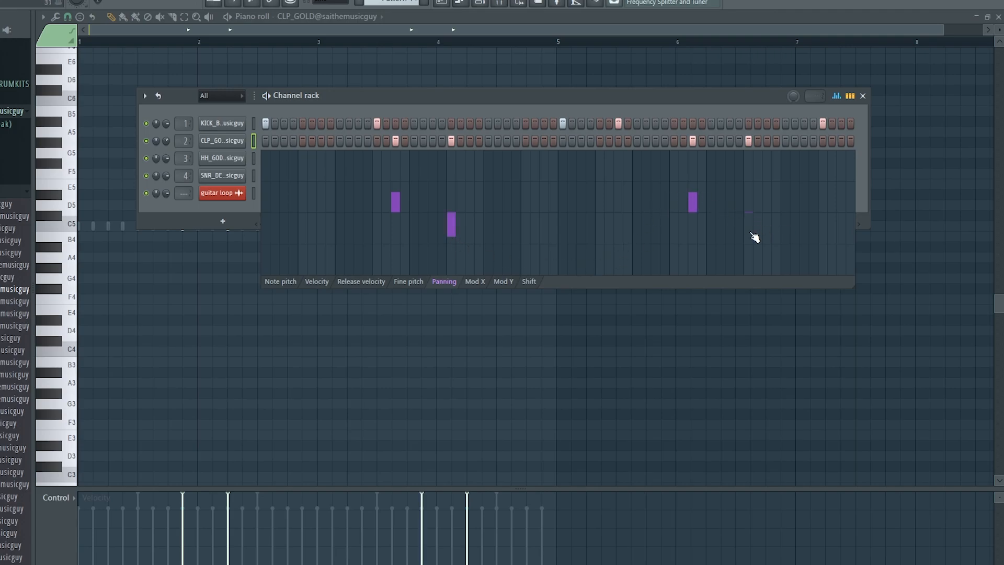
click(289, 282)
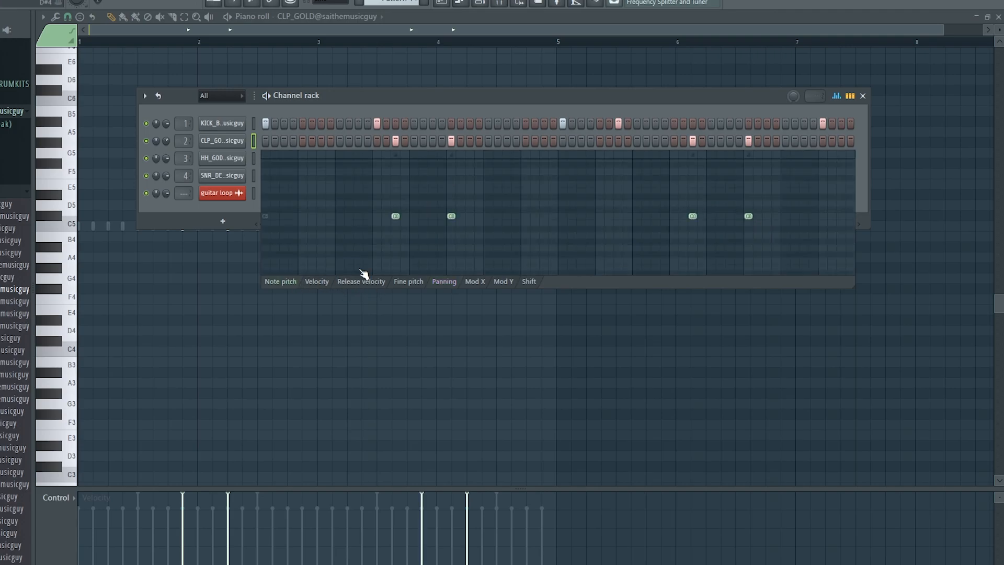
drag(753, 223, 752, 230)
key(space)
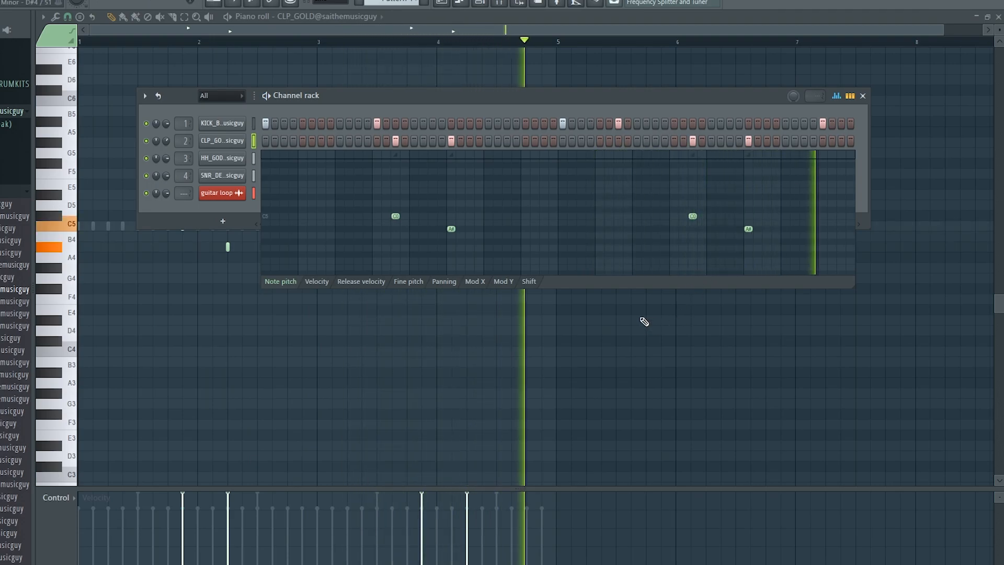
key(space)
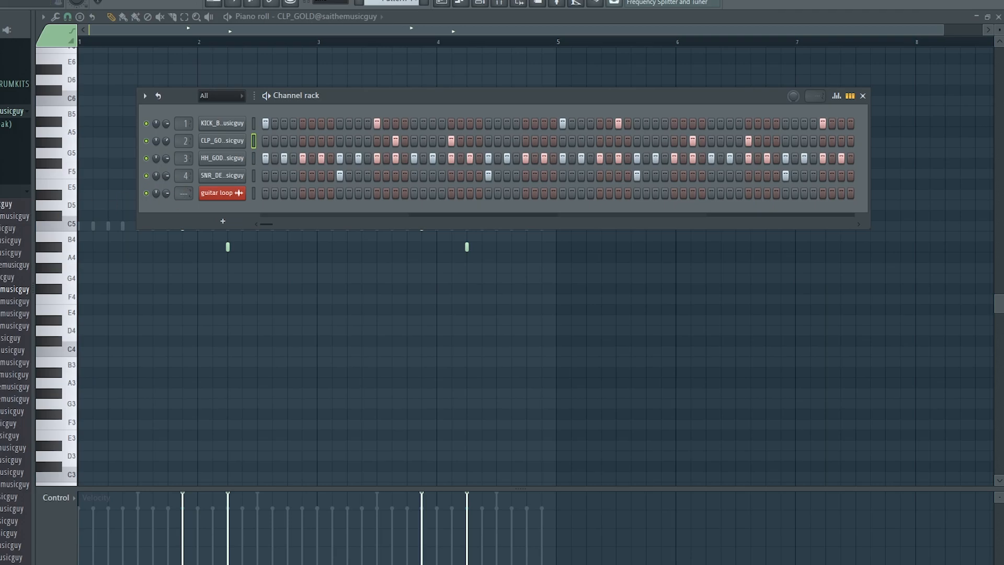
Add the 808(C)_SPINZ LONG sample as a new channel and play the pattern.
click(11, 192)
click(6, 125)
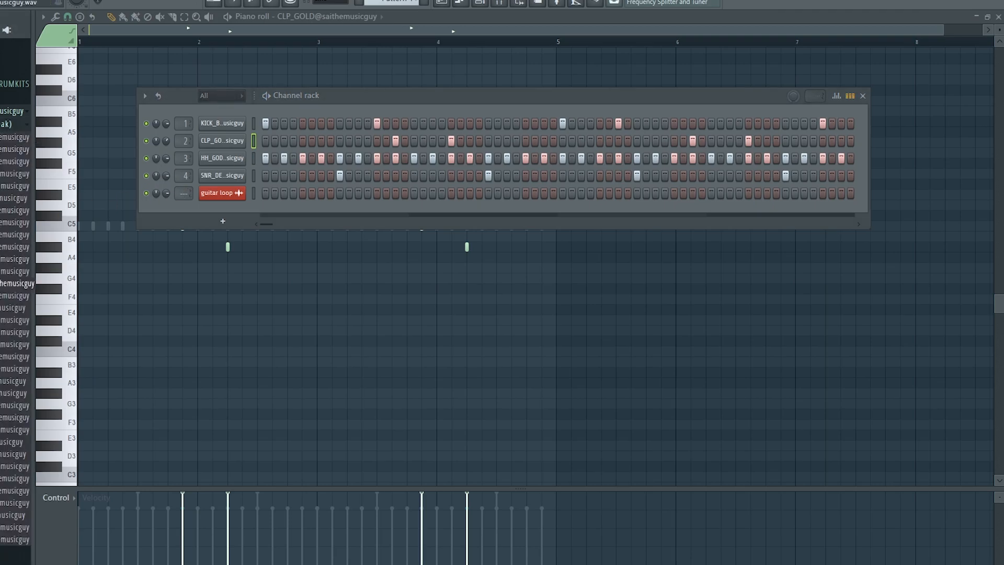
scroll(16, 293, down, 5)
scroll(13, 222, up, 2)
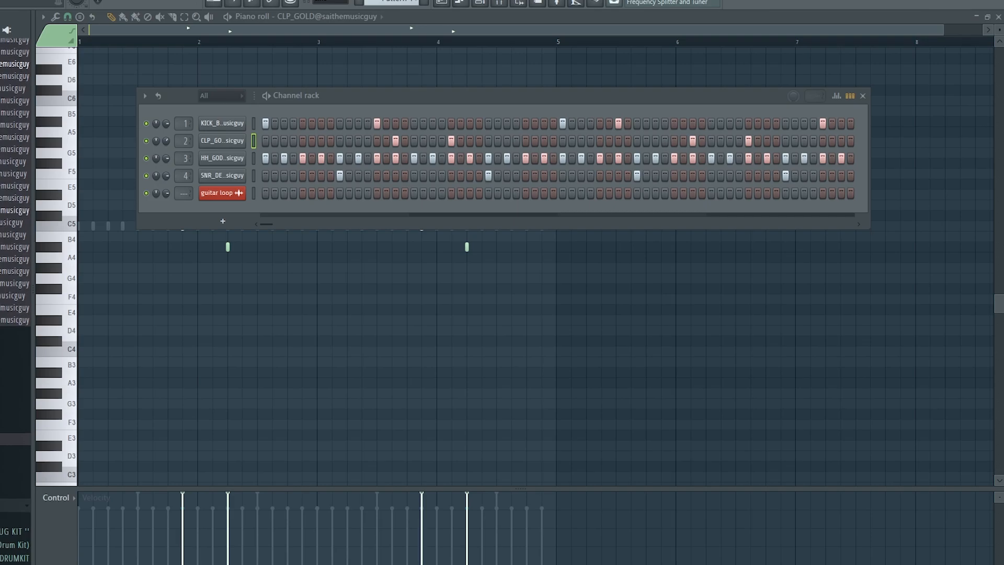
drag(16, 258, 236, 193)
key(space)
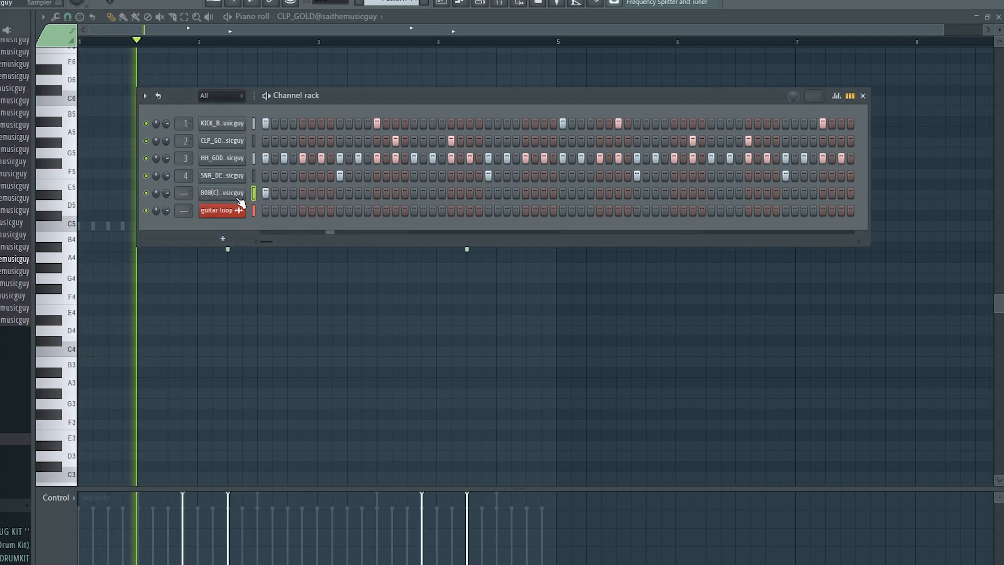
Open the 808 in the Piano roll and review its envelope and pitch settings.
right_click(230, 194)
click(248, 282)
right_click(225, 193)
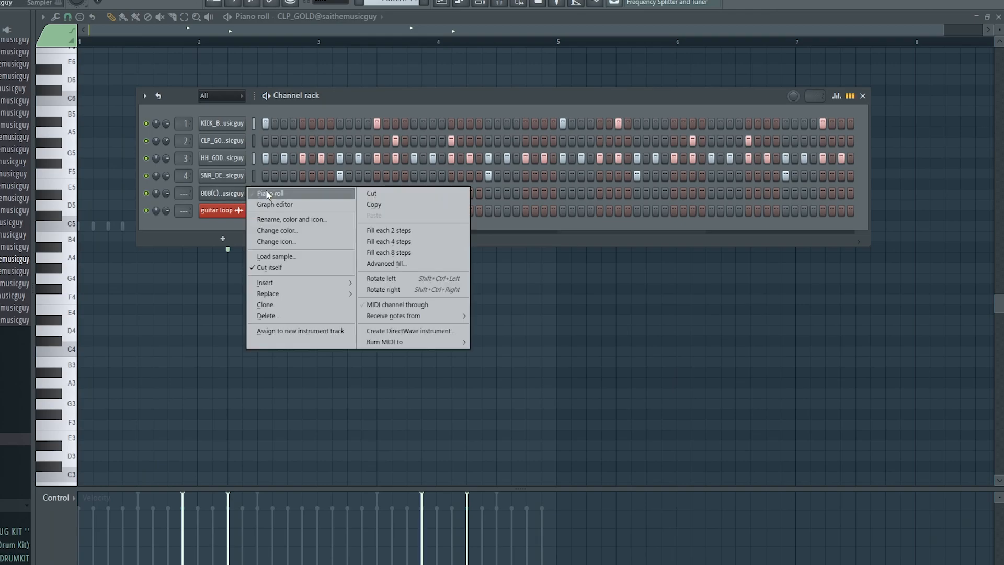
click(269, 193)
click(482, 4)
click(230, 212)
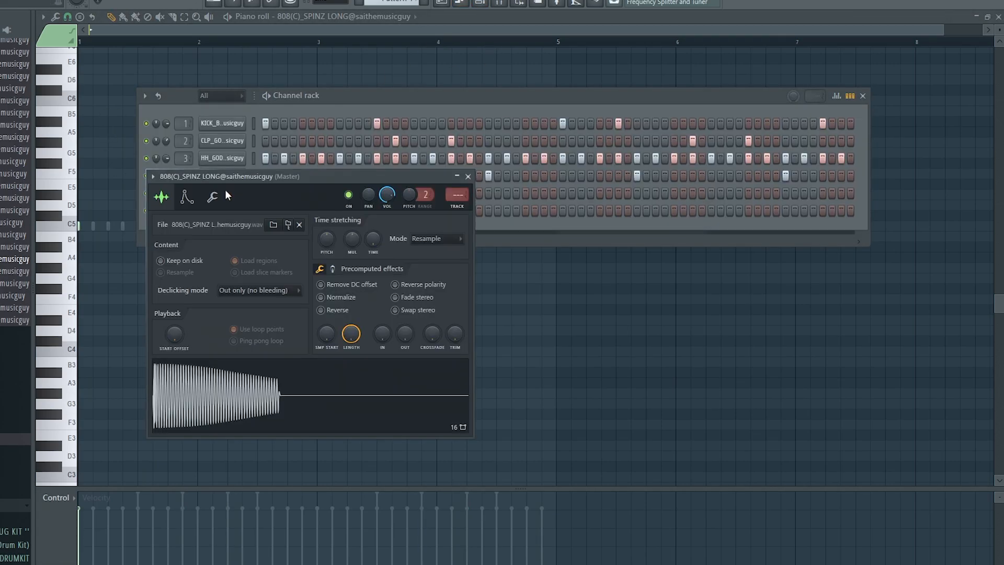
click(186, 197)
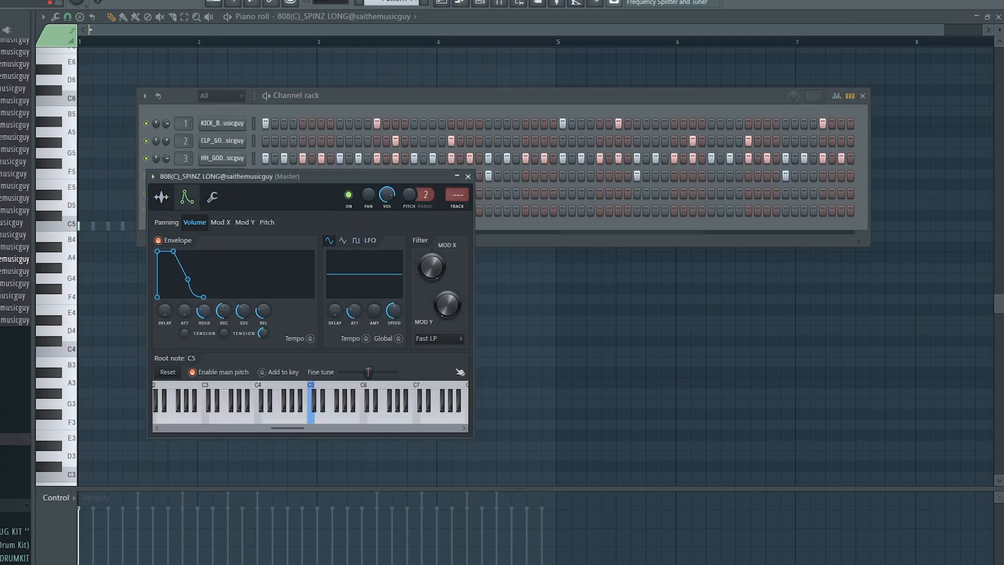
click(469, 176)
Solo the 808 channel and reopen it in the Piano roll for writing notes.
right_click(147, 193)
click(171, 200)
right_click(232, 193)
click(275, 193)
right_click(222, 192)
click(271, 192)
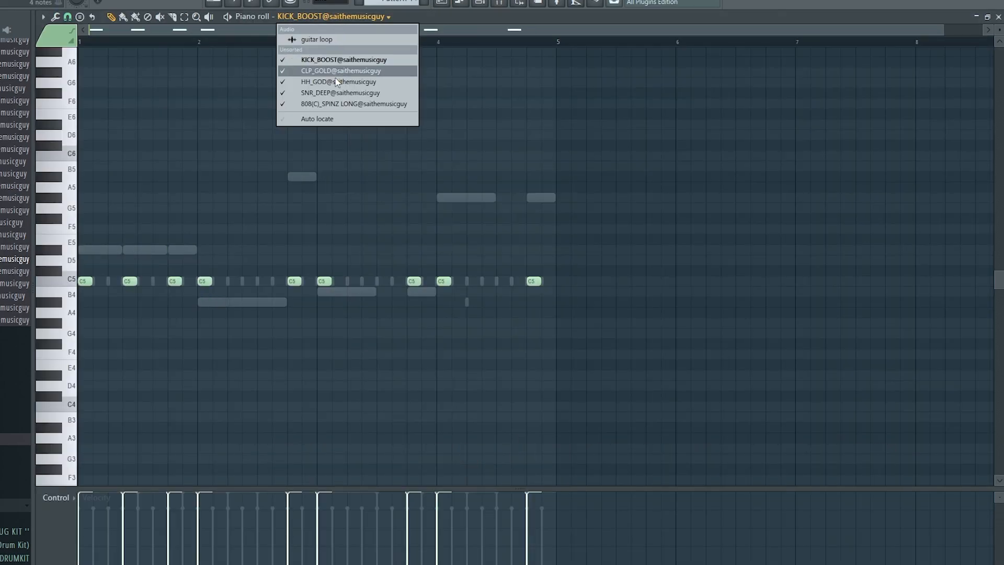
Route the 808 channel to mixer insert 5 with Ctrl+L.
click(354, 103)
click(480, 3)
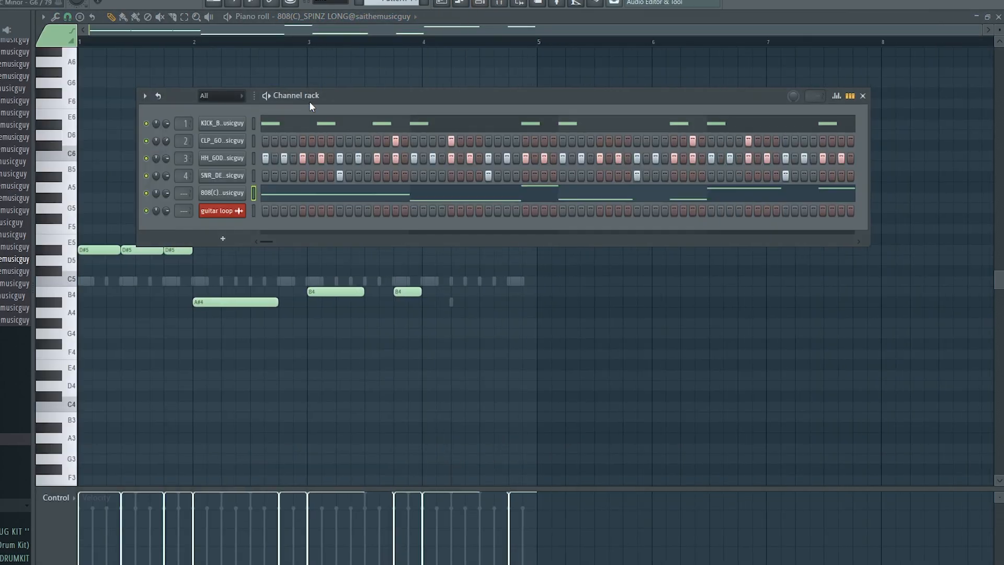
key(ctrl+l)
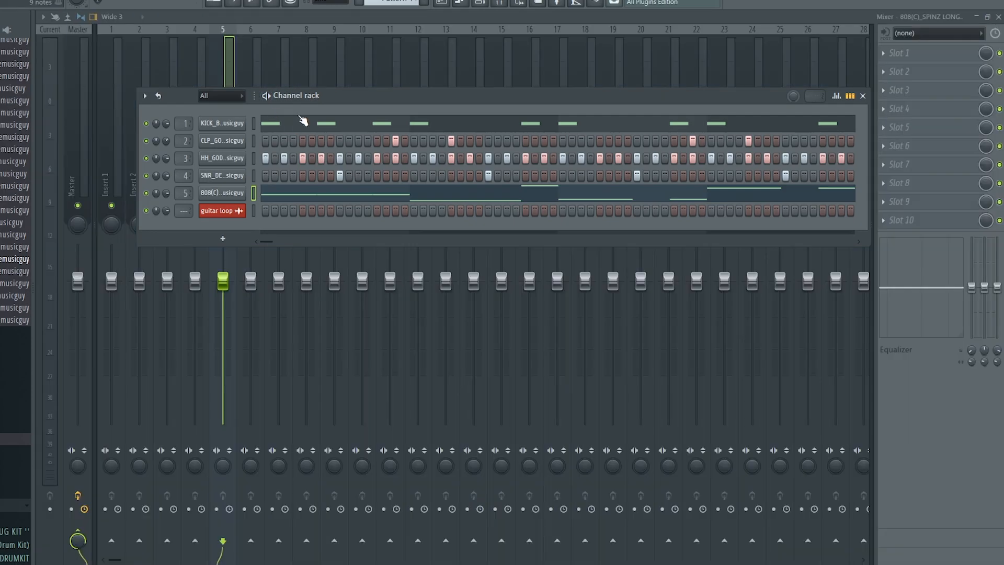
click(447, 4)
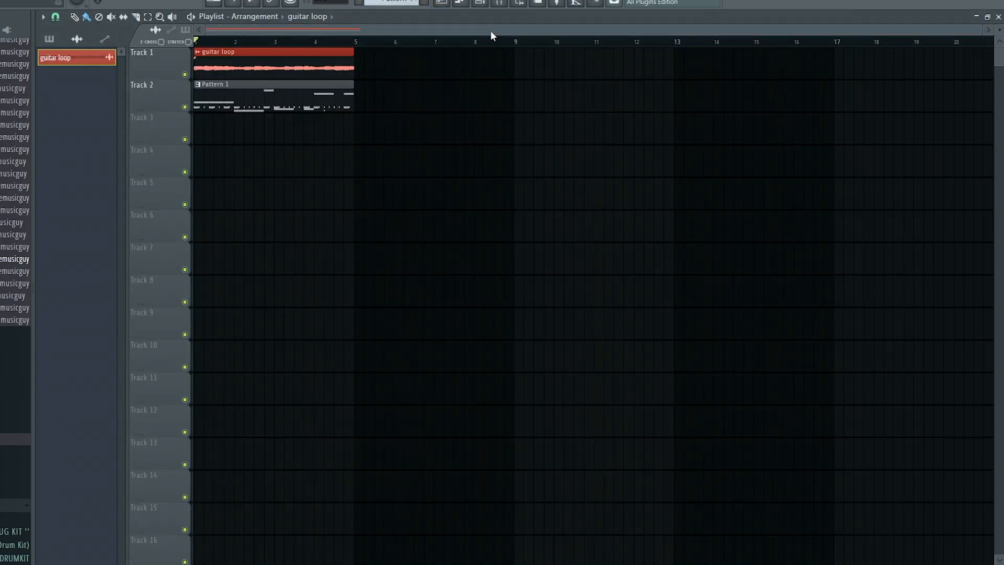
Open the epic-swag-guitar-loop.wav channel settings and its waveform menu.
click(479, 3)
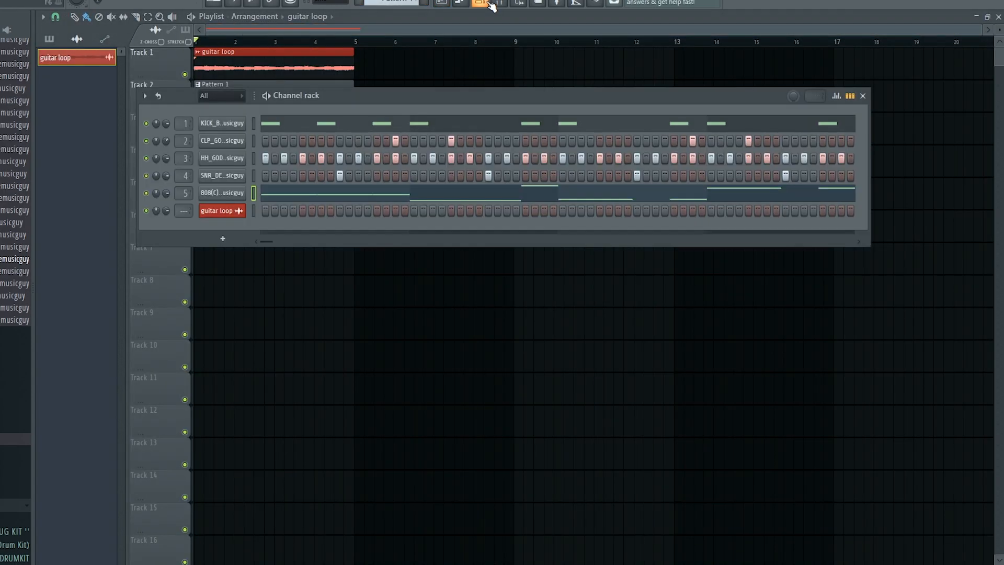
click(200, 52)
click(229, 93)
click(308, 388)
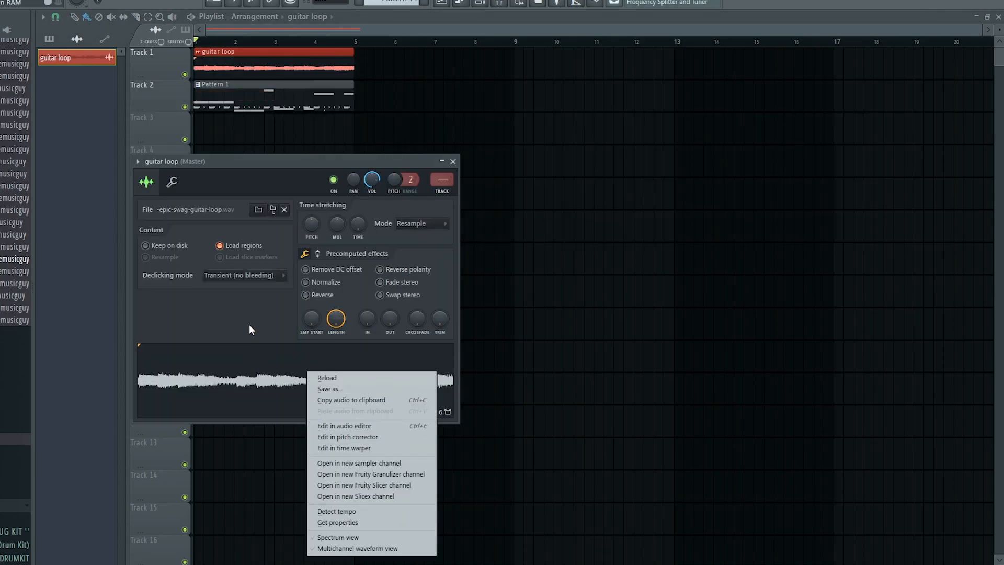
Detect pitch regions (D#3, A#3, …) on the guitar loop in Edison, then close Edison.
click(342, 426)
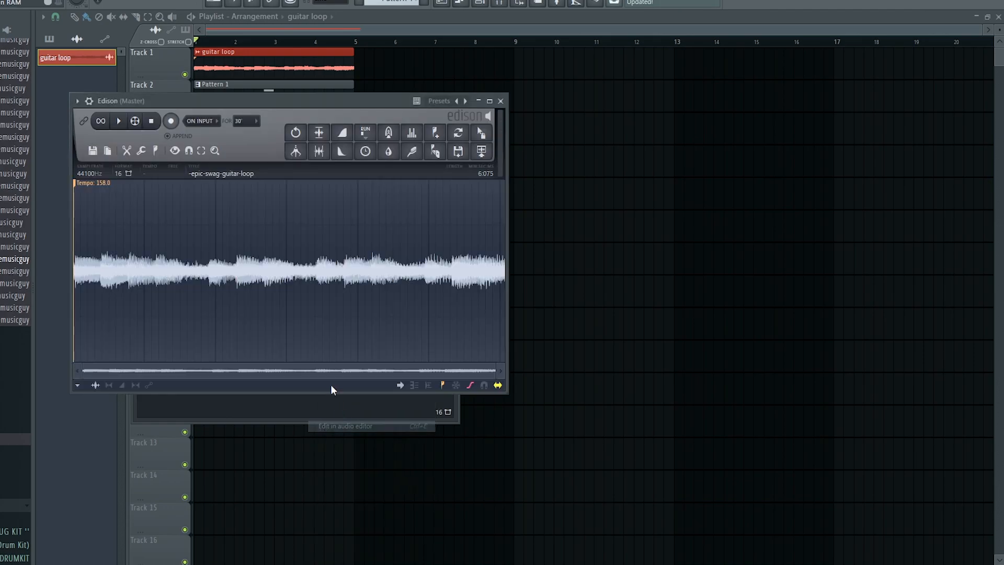
click(155, 150)
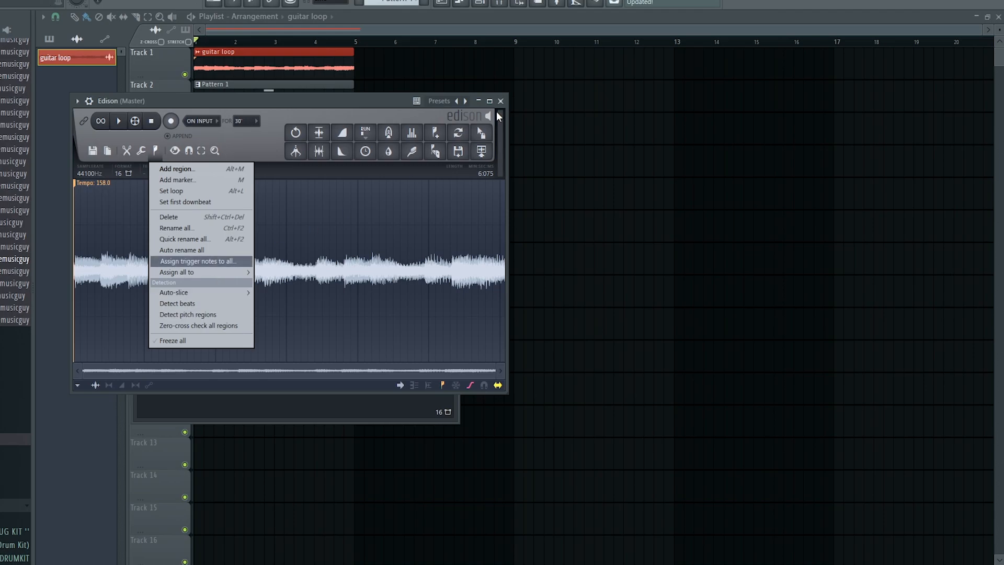
click(196, 316)
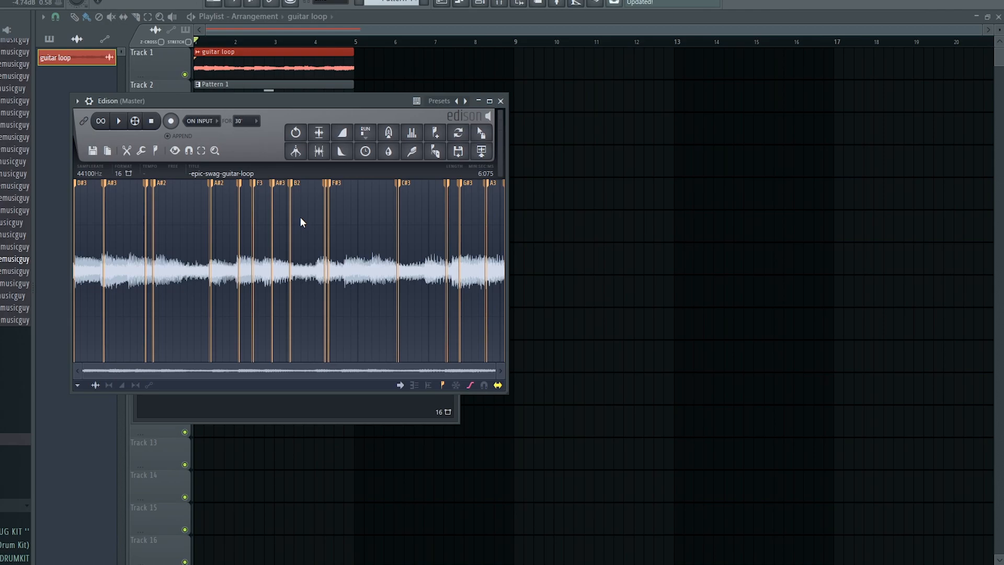
click(501, 101)
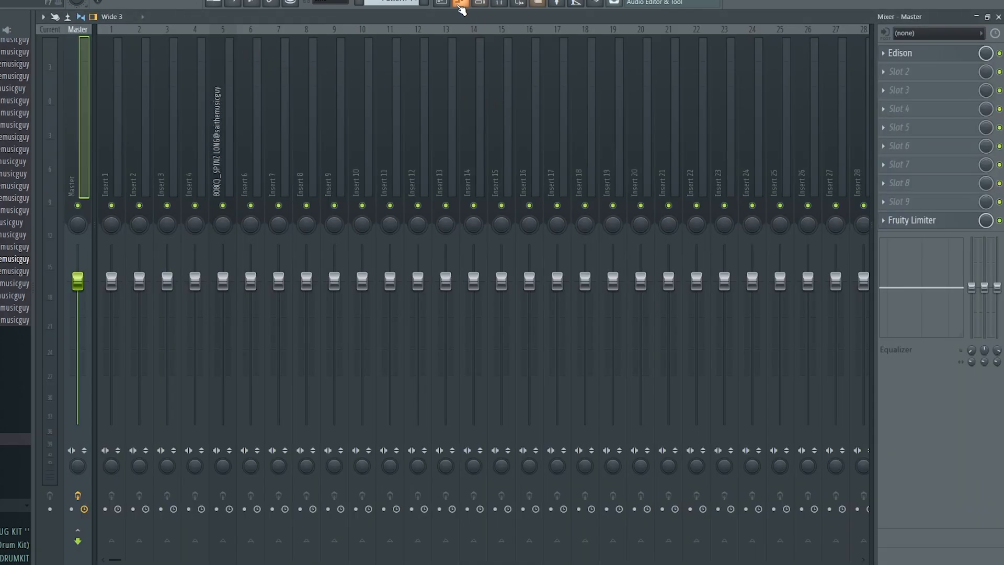
Route the guitar loop to mixer insert 6 and duplicate the guitar and Pattern 1 clips through bar 9.
click(441, 4)
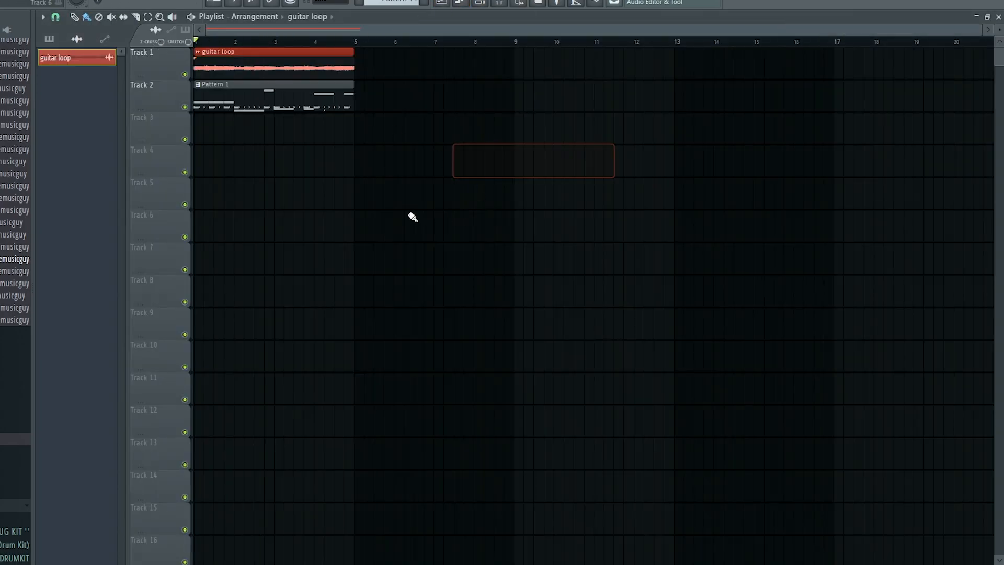
key(space)
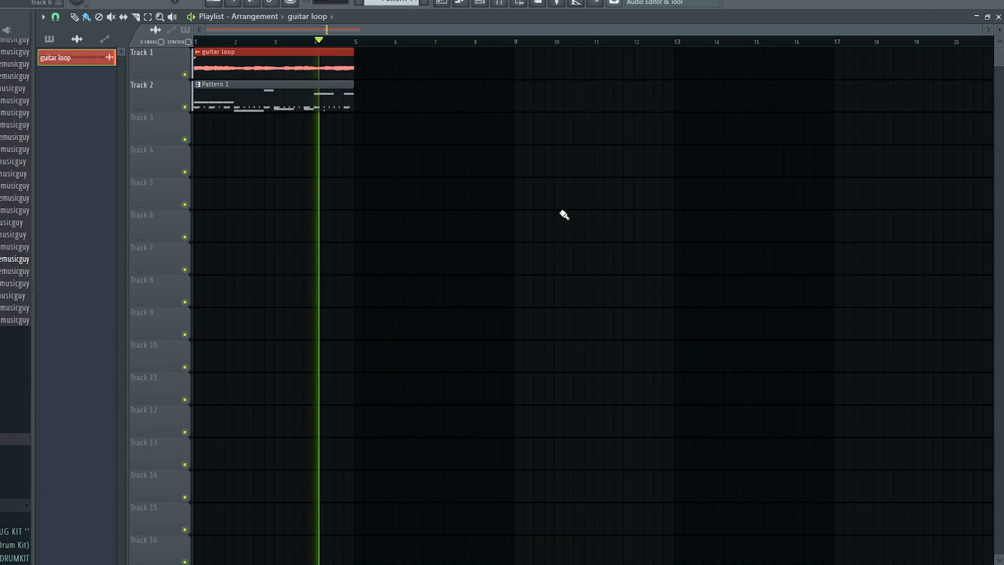
key(space)
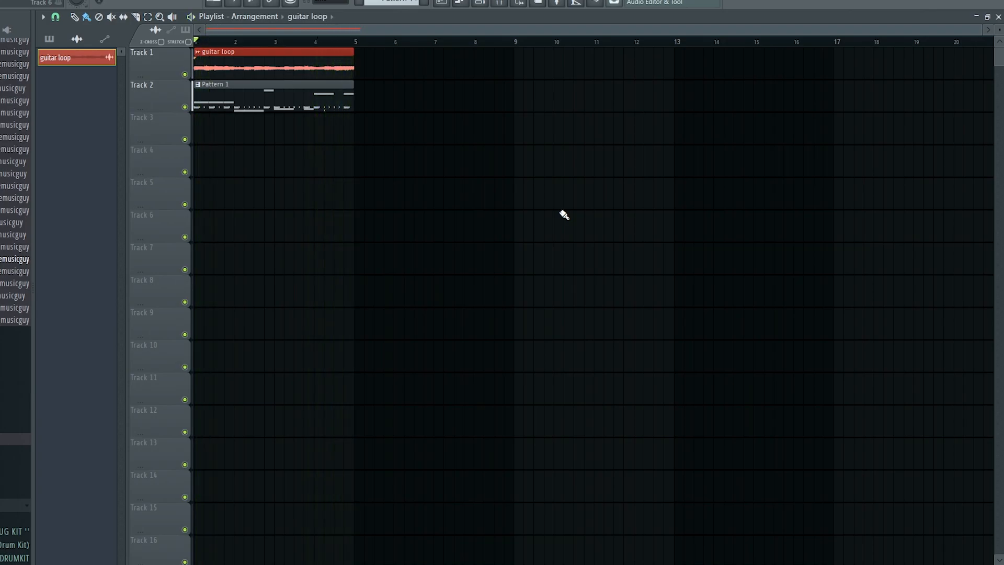
click(483, 3)
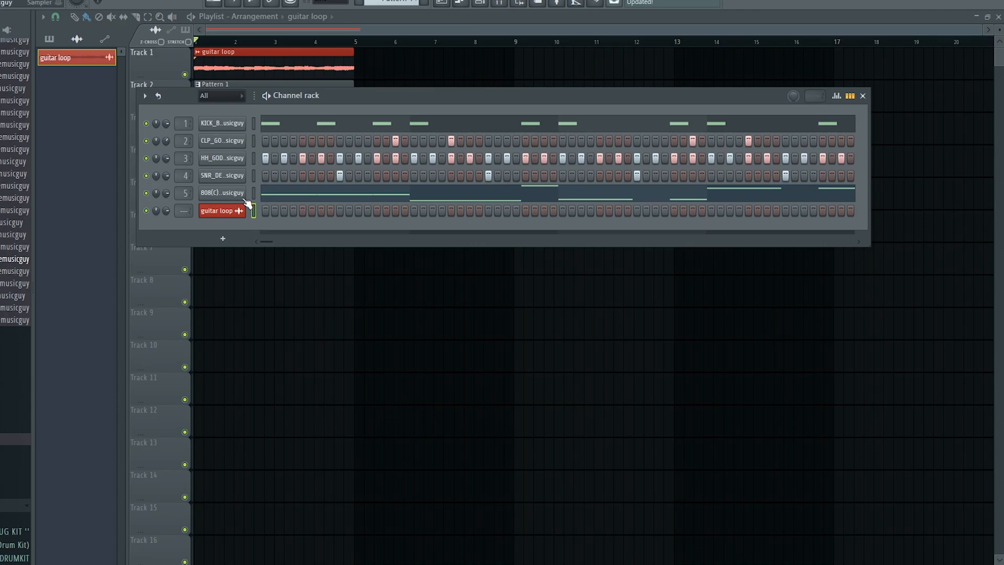
key(ctrl+l)
click(441, 4)
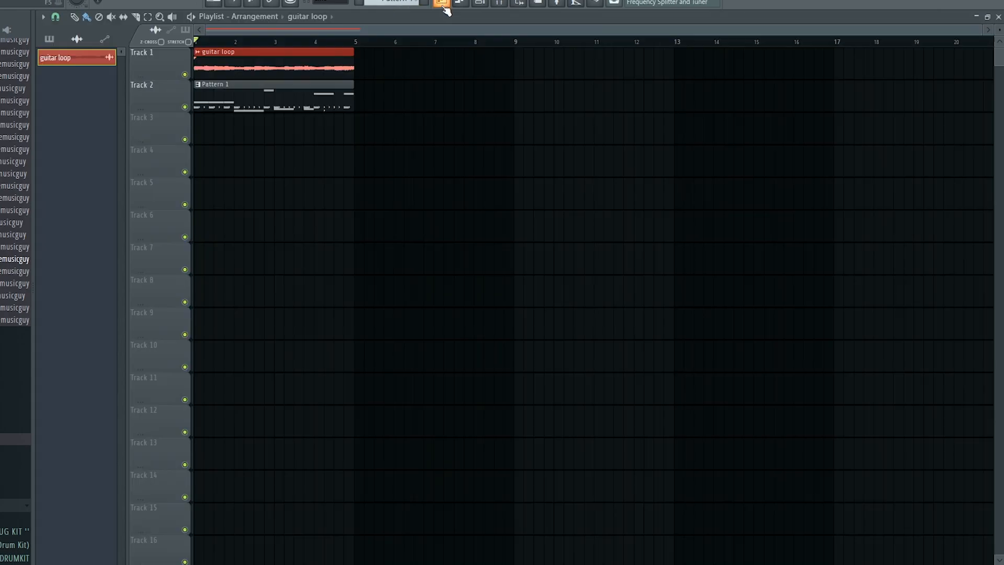
key(ctrl+b)
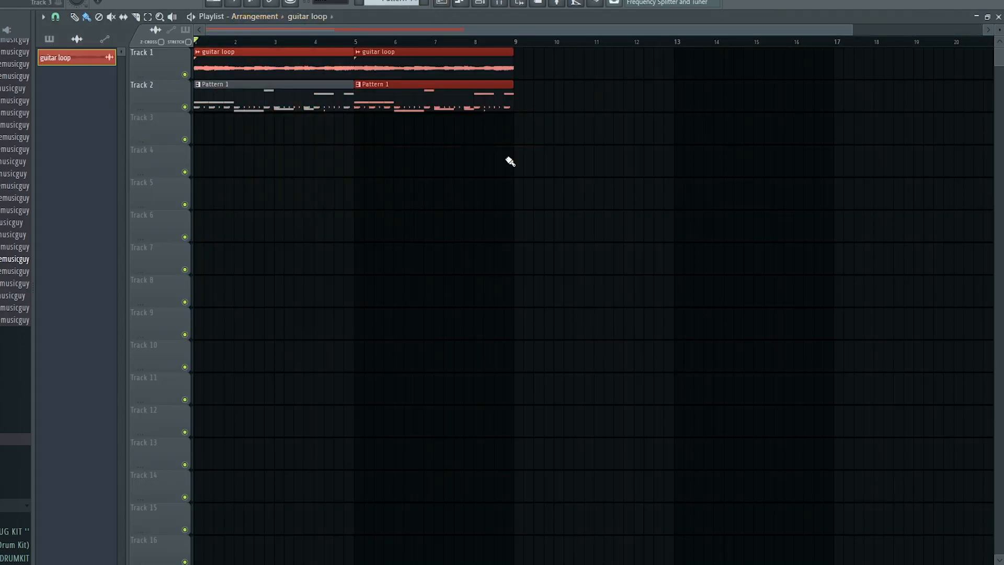
Leave only the KICK_B and 808 channels unmuted and play them together.
click(478, 3)
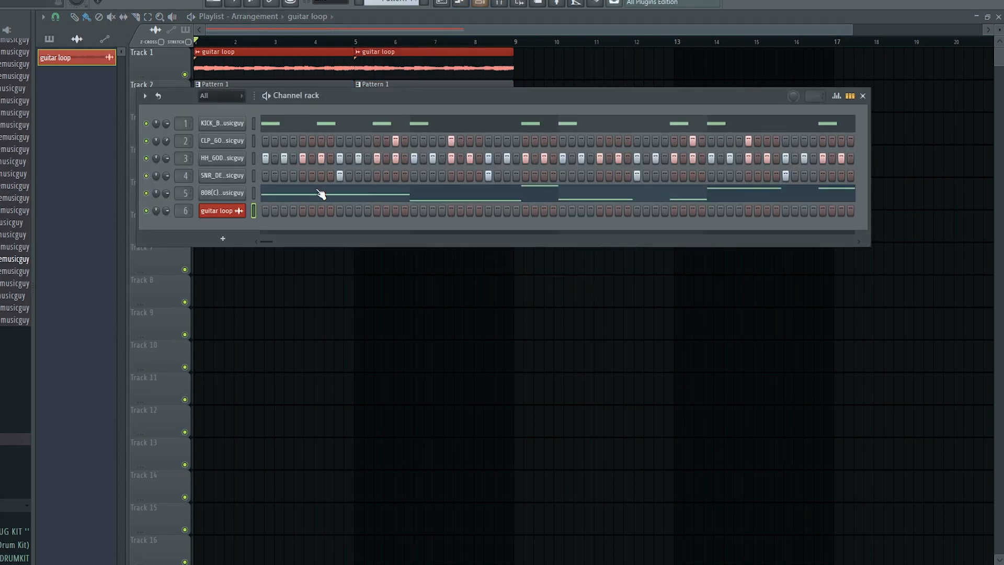
scroll(16, 293, up, 8)
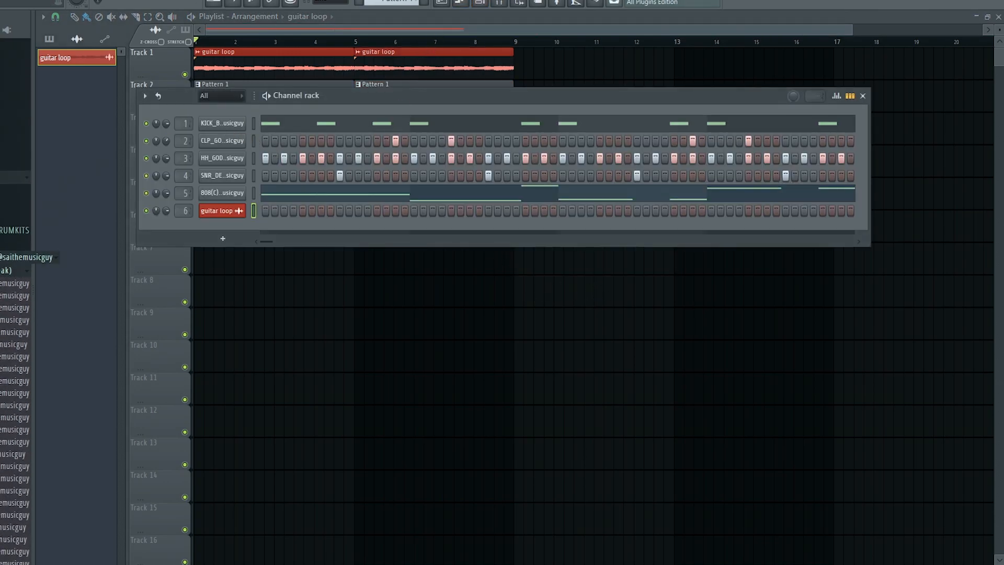
click(4, 270)
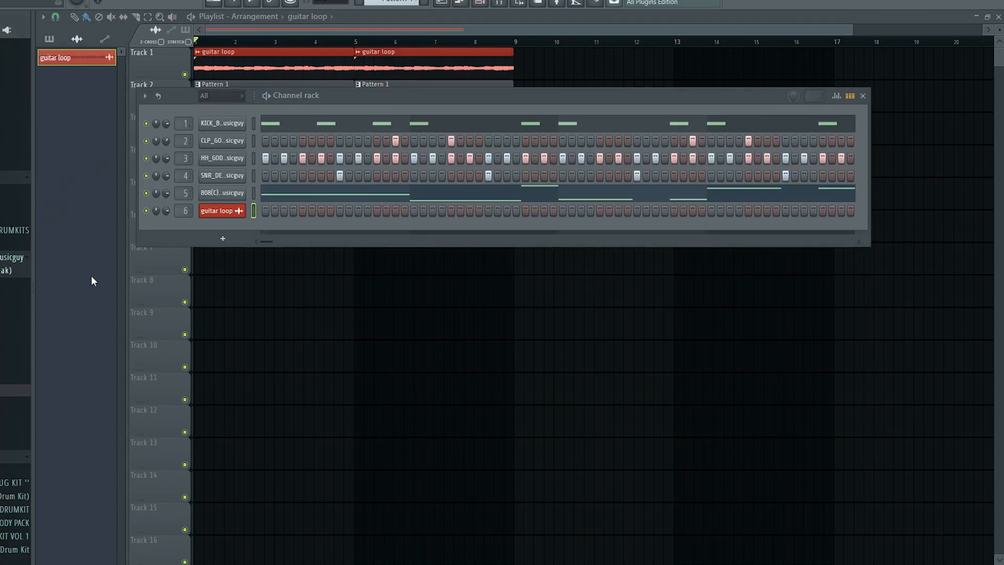
right_click(144, 199)
key(space)
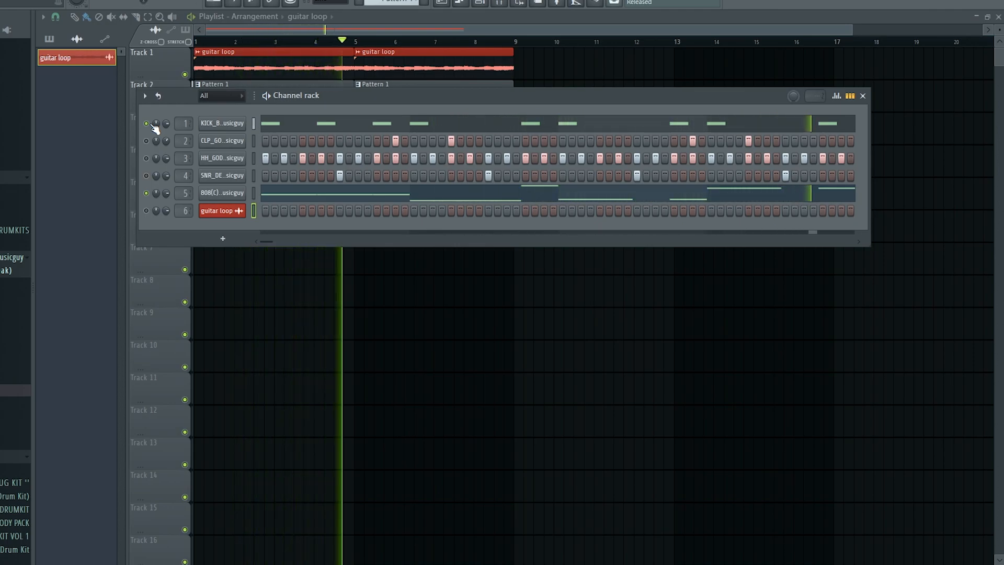
key(space)
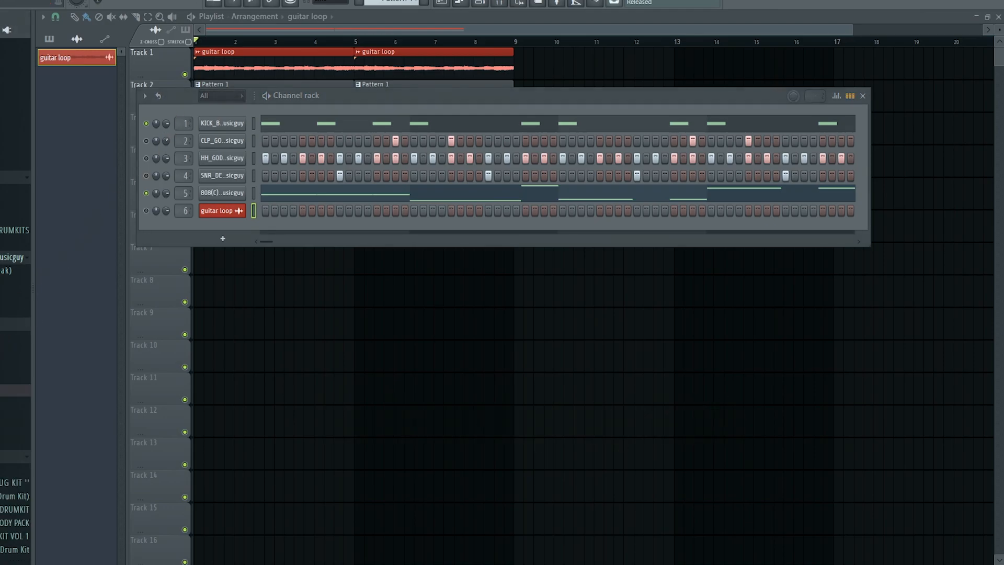
click(5, 430)
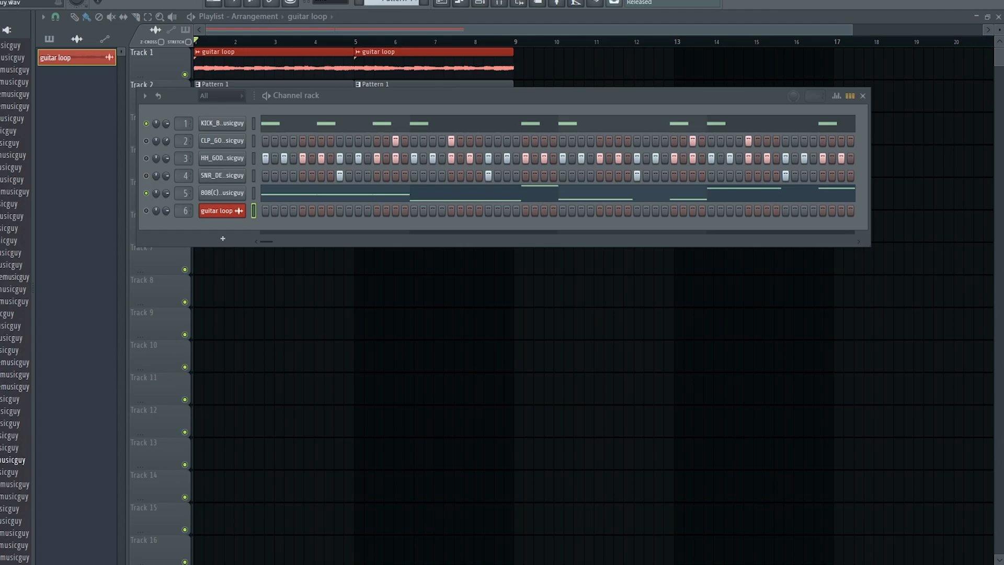
Replace the kick on channel 1 with the KICK_RACK sample and audition it.
drag(203, 125, 204, 126)
key(space)
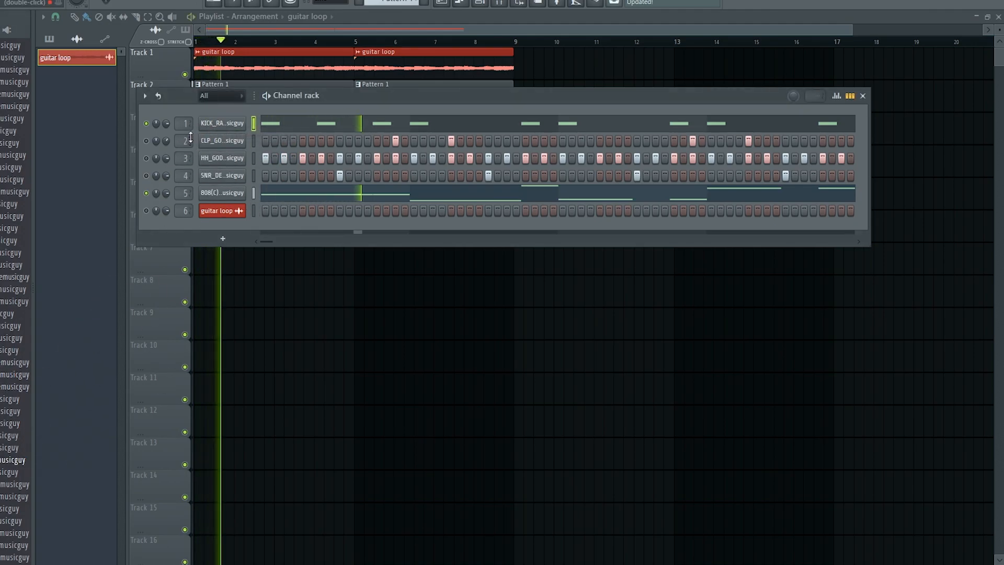
key(space)
Load an 808 sample from the next drum-kit folder onto channel 5 and audition it.
click(11, 111)
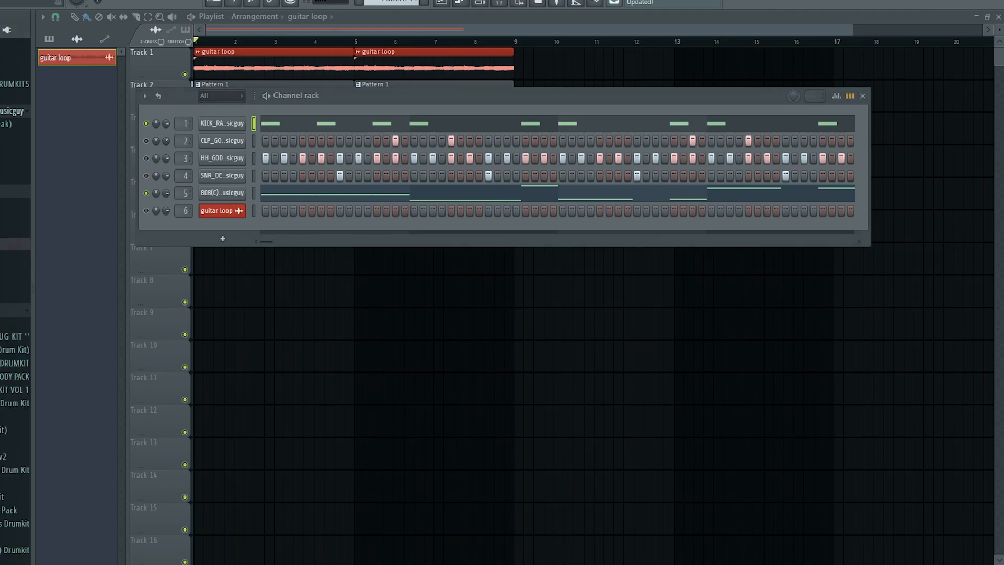
scroll(5, 257, up, 4)
click(5, 269)
scroll(5, 268, down, 4)
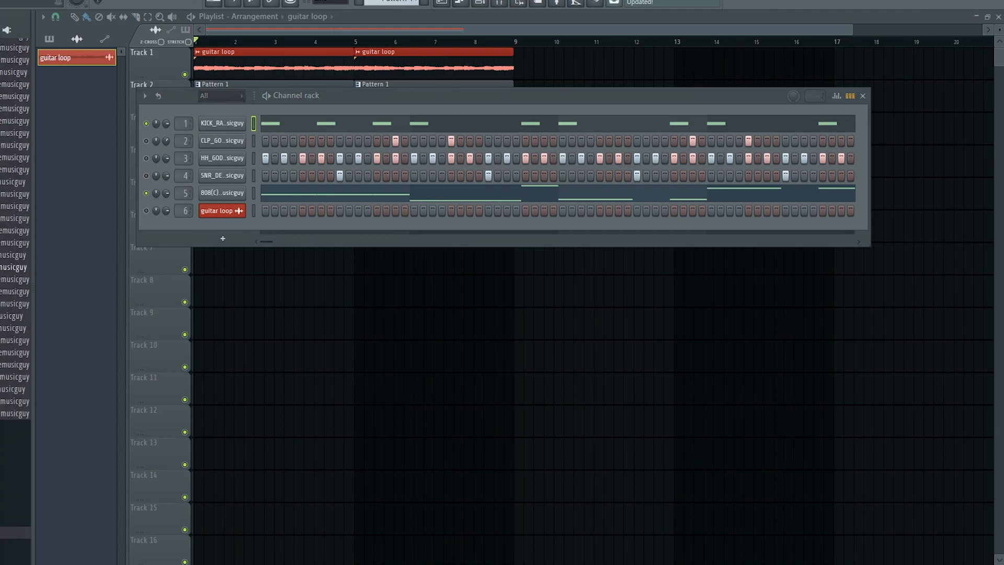
scroll(10, 194, up, 2)
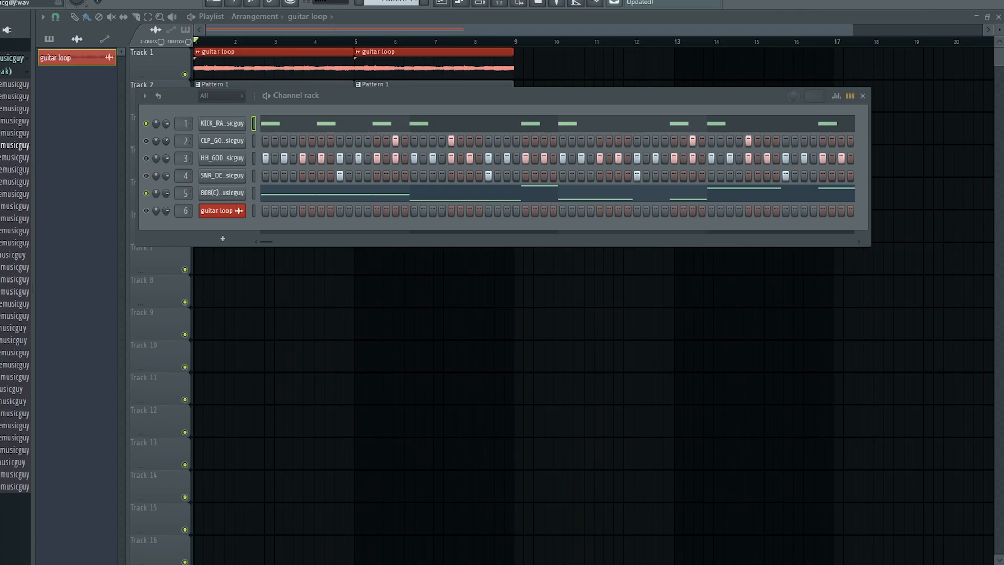
drag(198, 177, 226, 191)
key(space)
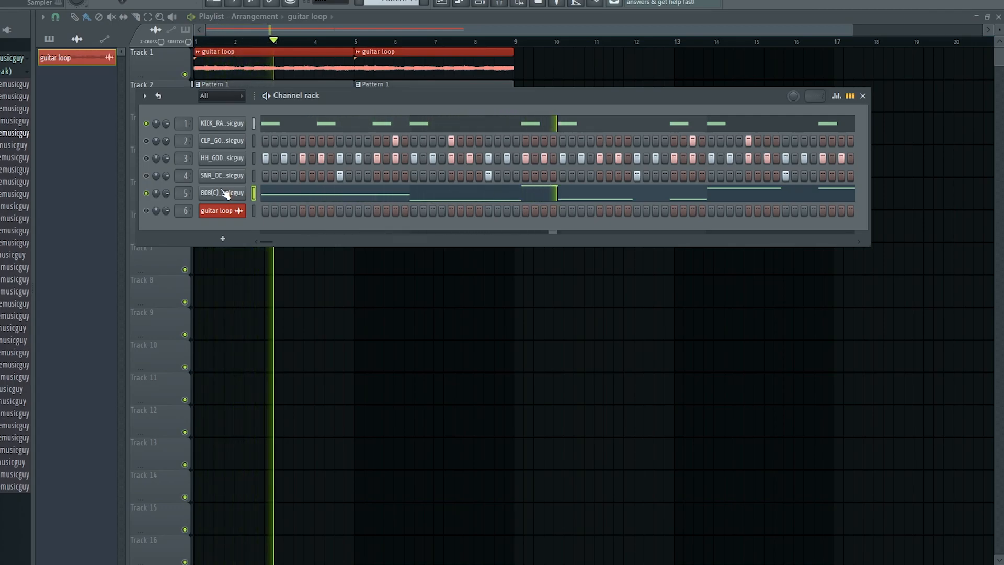
key(space)
Play the beat from the start to hear the new kick and 808 together.
key(F6)
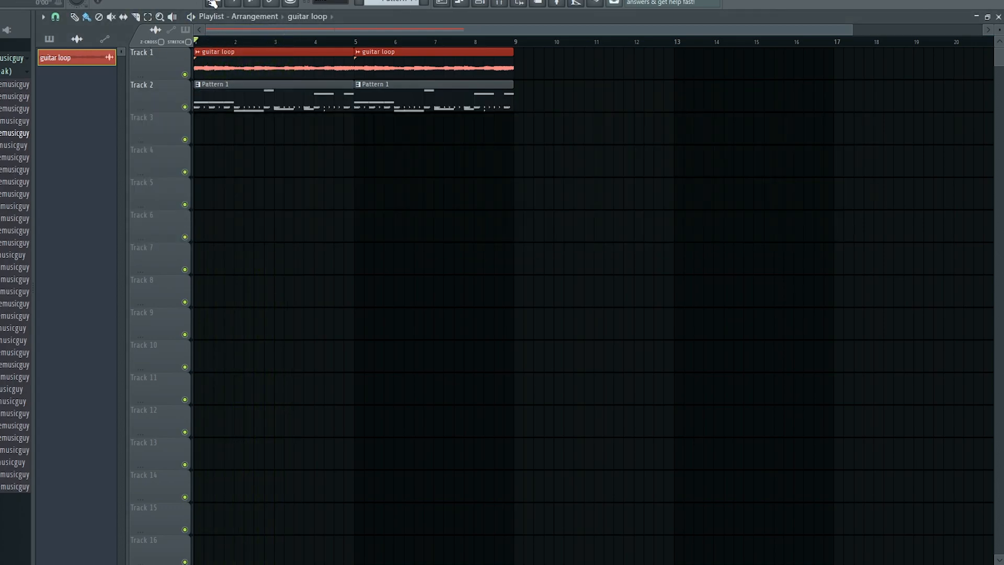
click(483, 2)
key(space)
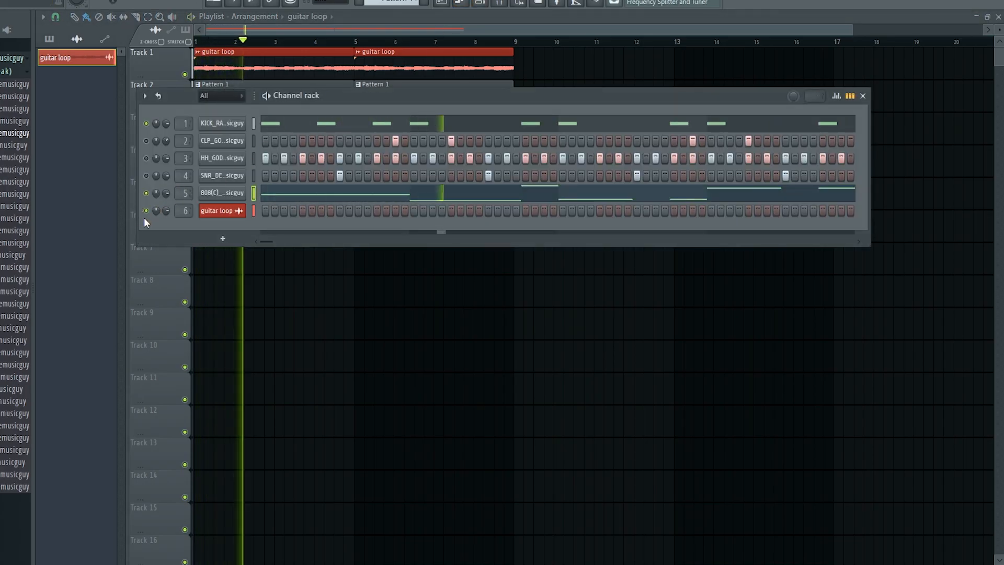
key(space)
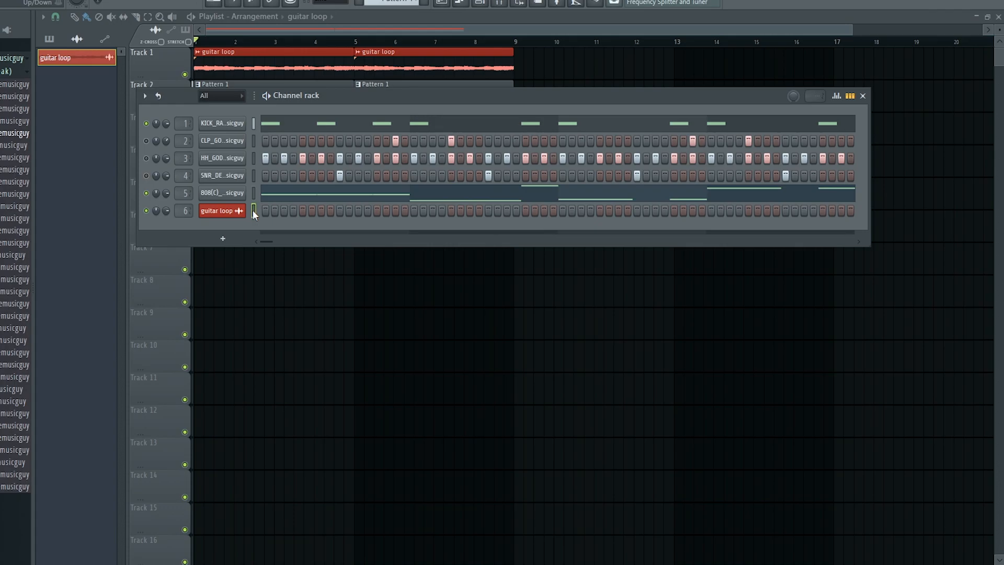
click(256, 18)
click(361, 34)
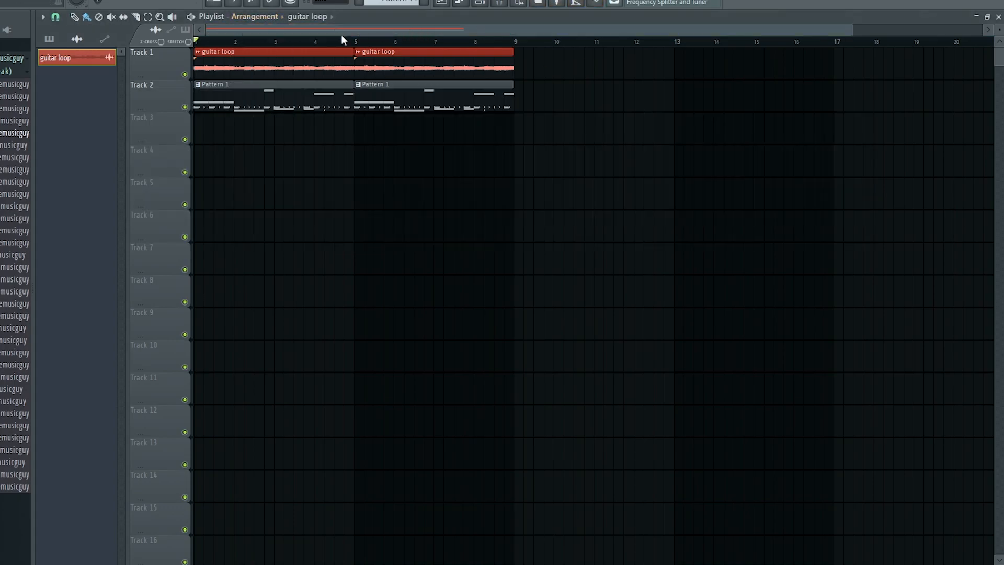
click(199, 54)
click(233, 95)
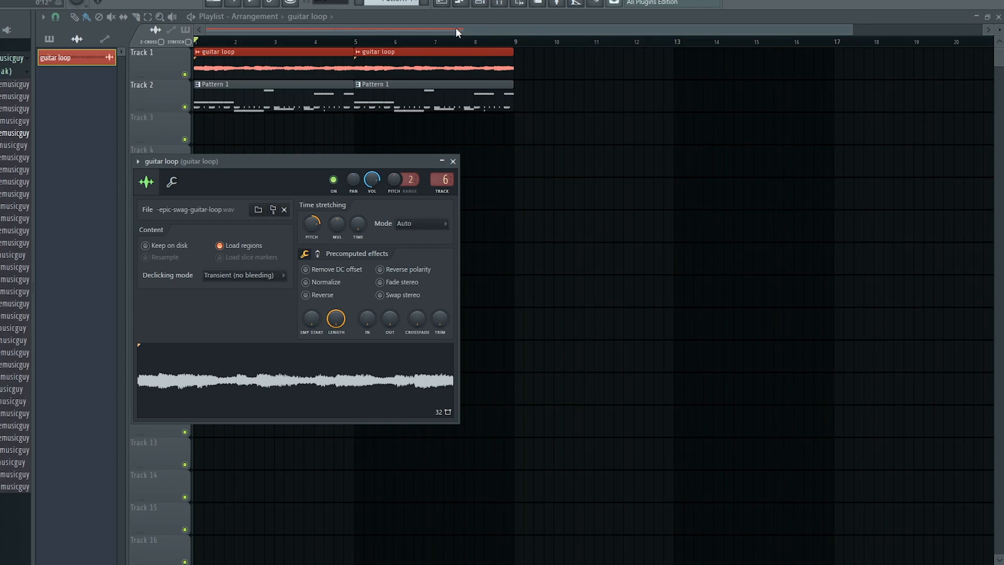
key(Escape)
key(space)
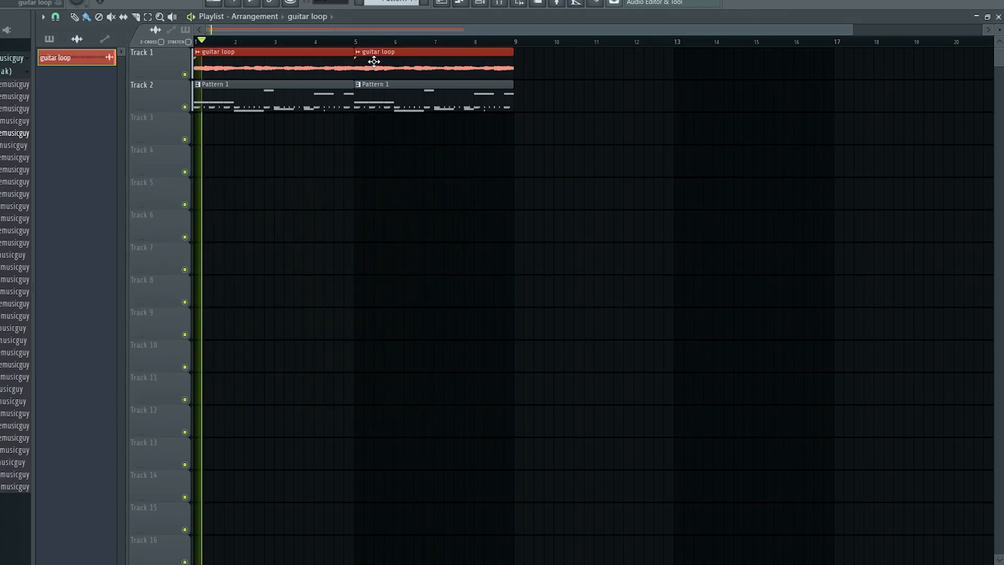
click(479, 3)
Transpose all 808 notes in the Piano roll up six semitones and play them back.
click(276, 198)
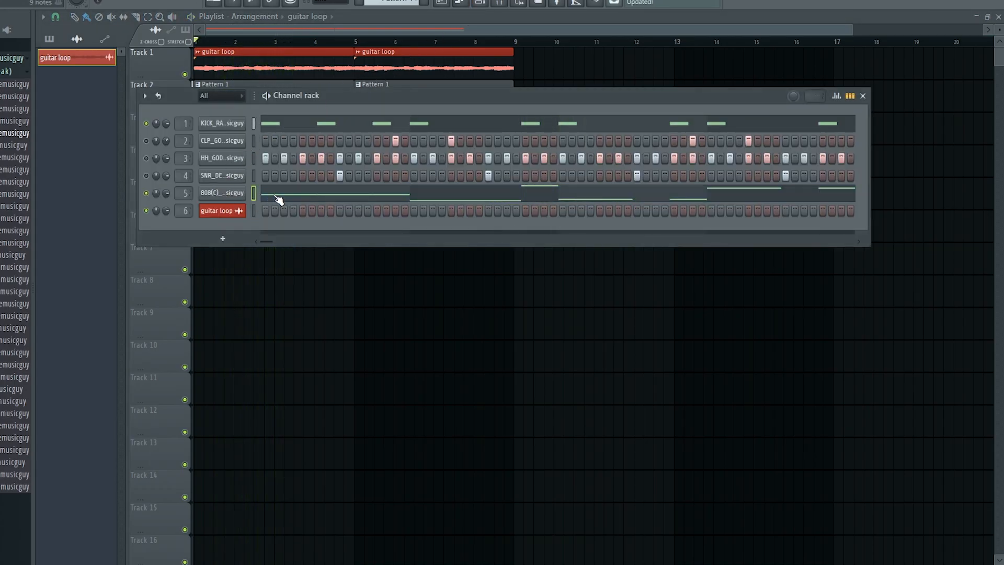
key(shift+Up)
key(shift+Up)
key(shift+Up)
key(shift+Up)
key(shift+Up)
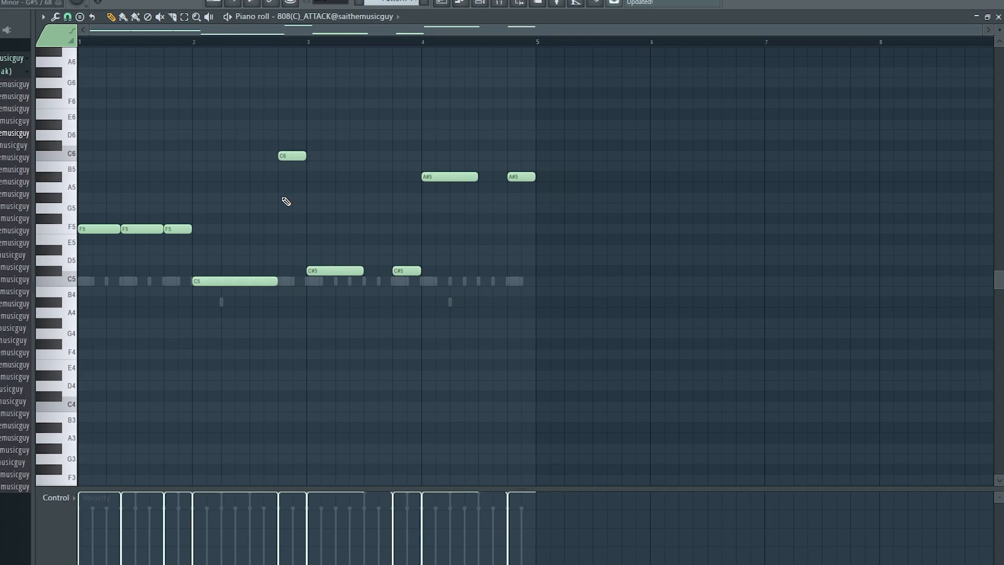
key(shift+Up)
key(space)
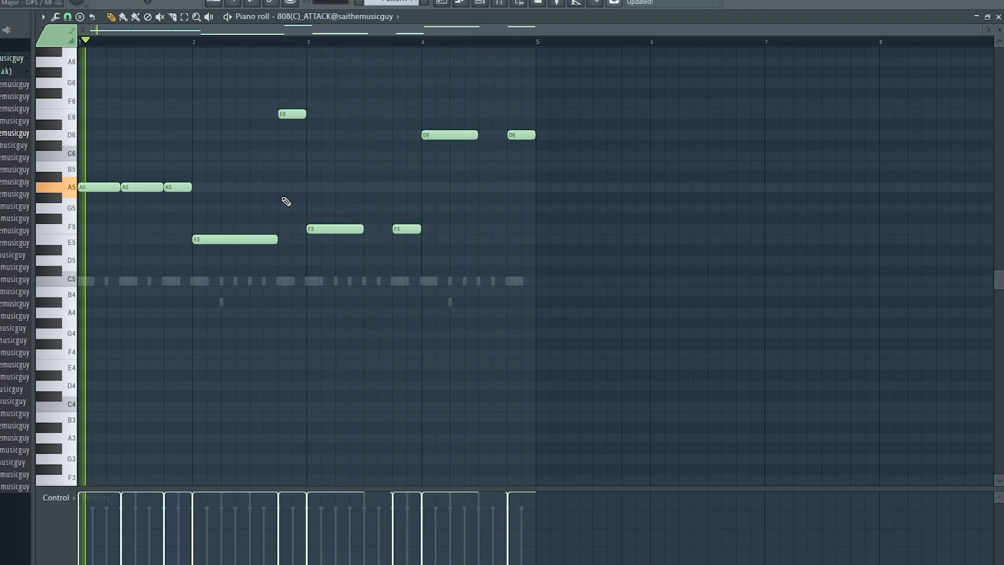
key(space)
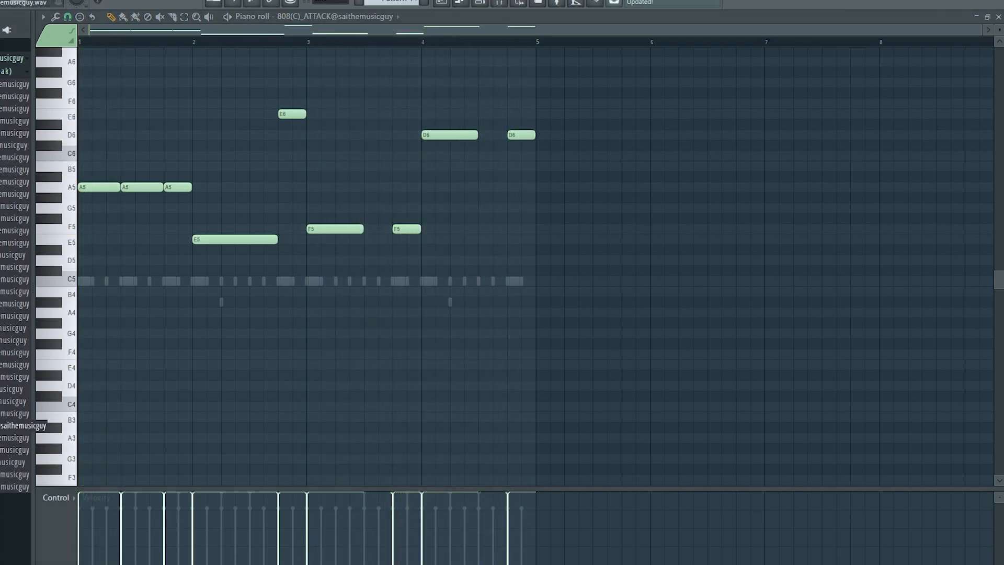
Swap channel 5 to the 808 SPINZ LONG sample, audition it, and bring up the Mixer.
key(F6)
drag(457, 58, 219, 194)
key(space)
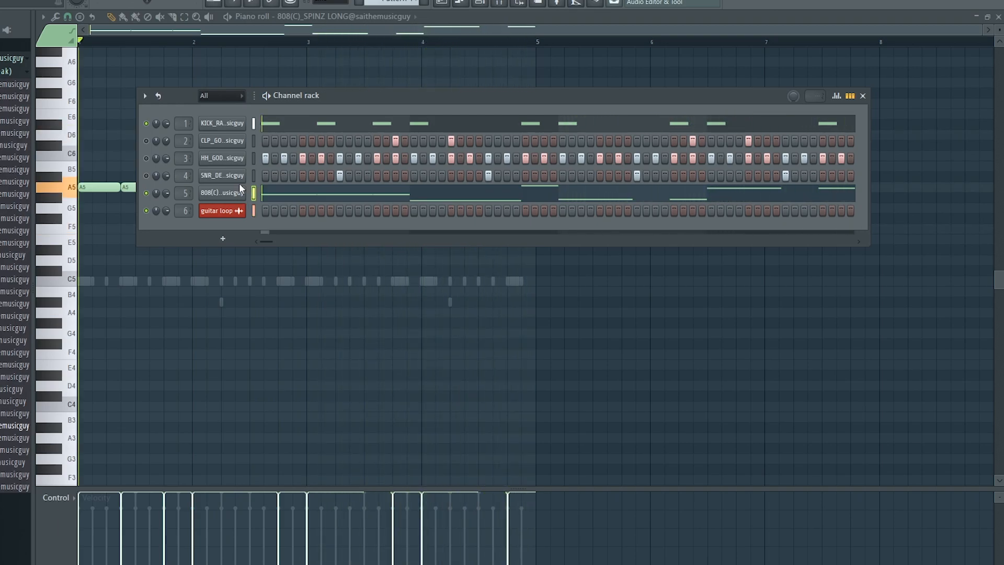
click(227, 192)
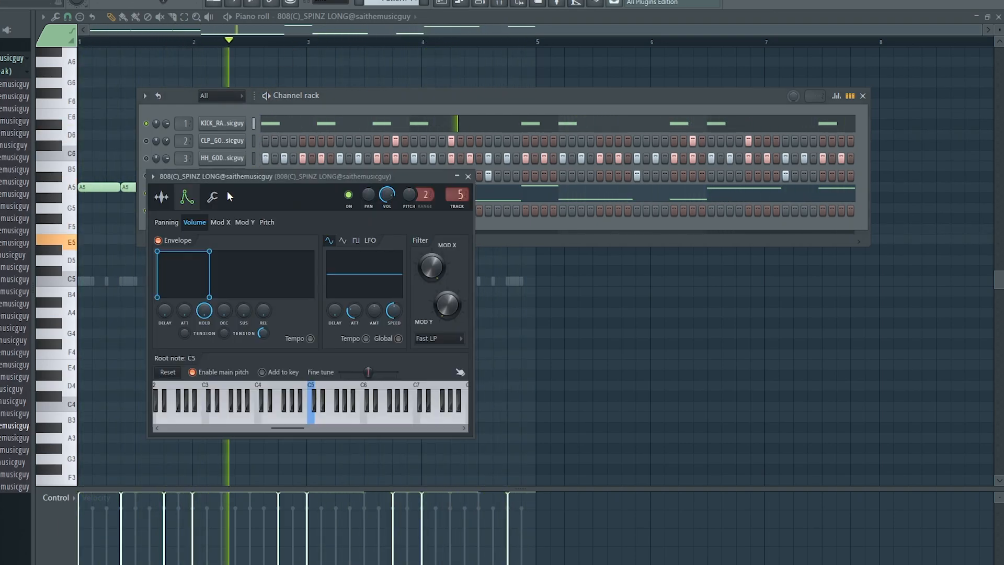
click(469, 176)
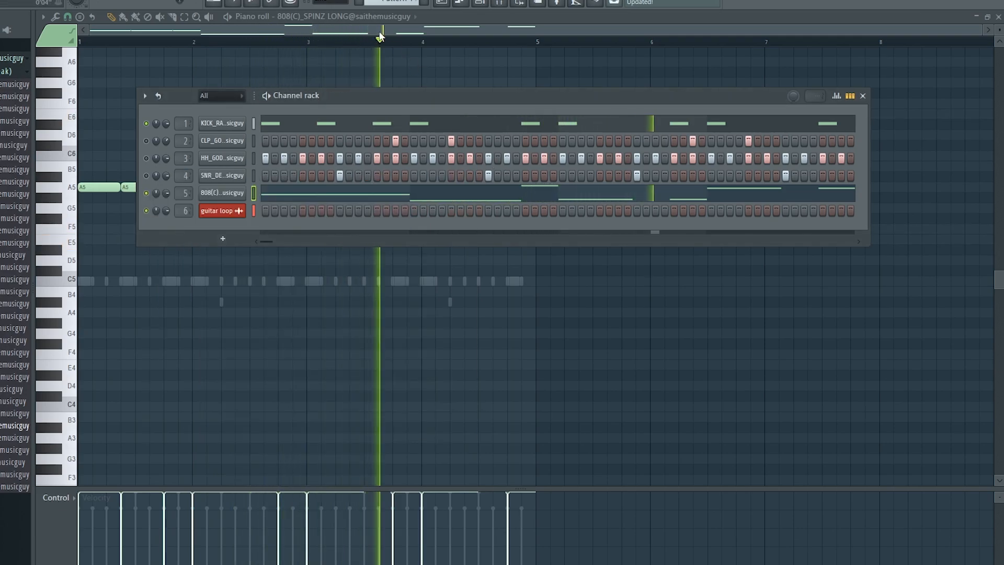
click(501, 5)
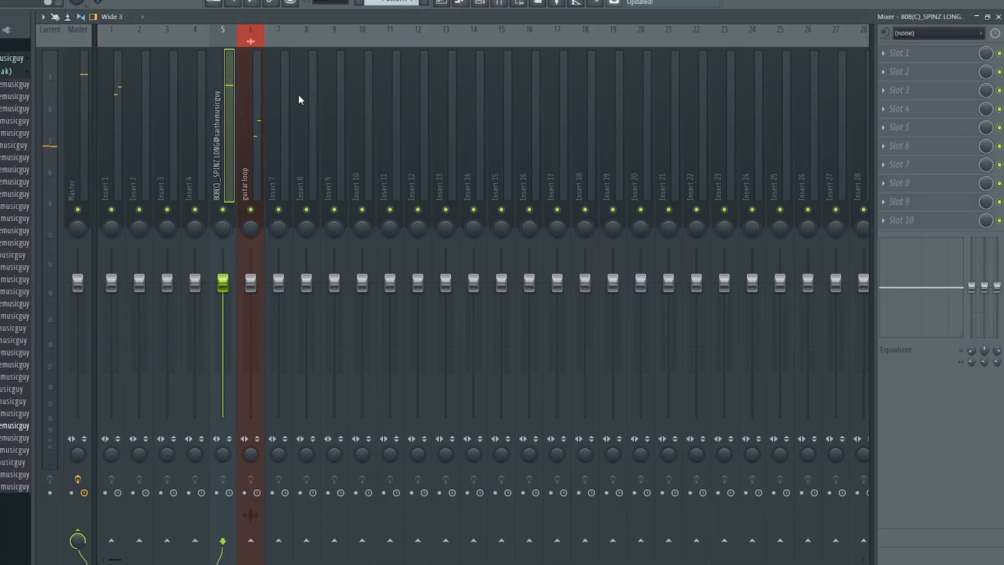
Sidechain Insert 1 into the 808 mixer track.
click(478, 5)
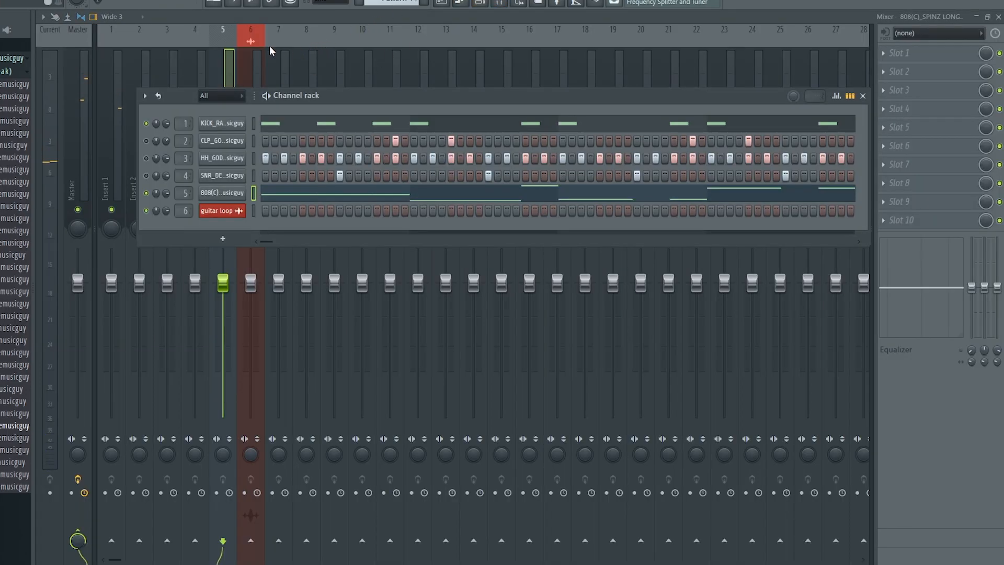
click(120, 72)
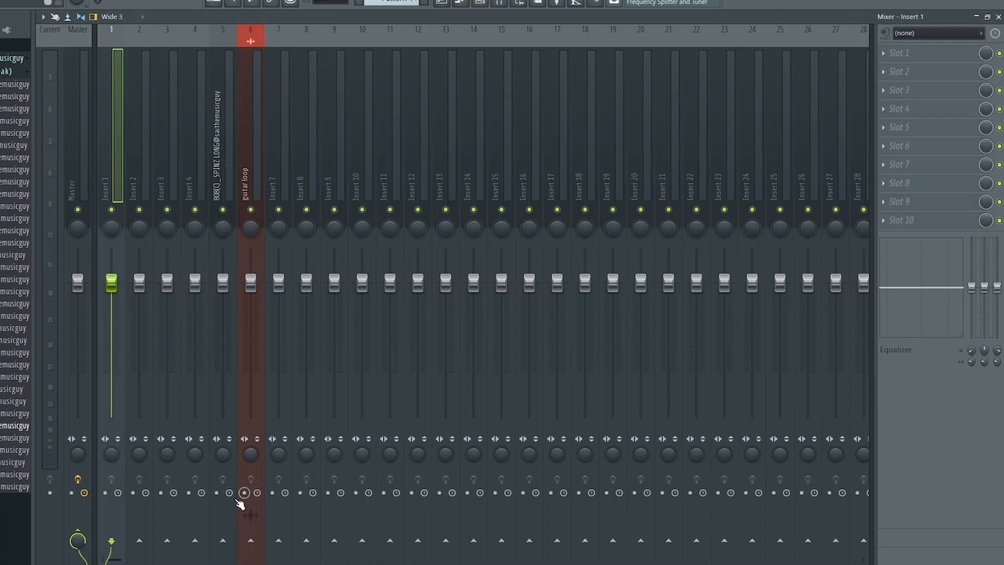
right_click(224, 540)
click(116, 157)
right_click(224, 542)
click(302, 547)
click(227, 173)
Add Fruity Limiter to the 808 track's slot 5 with a lowered compression threshold.
click(934, 127)
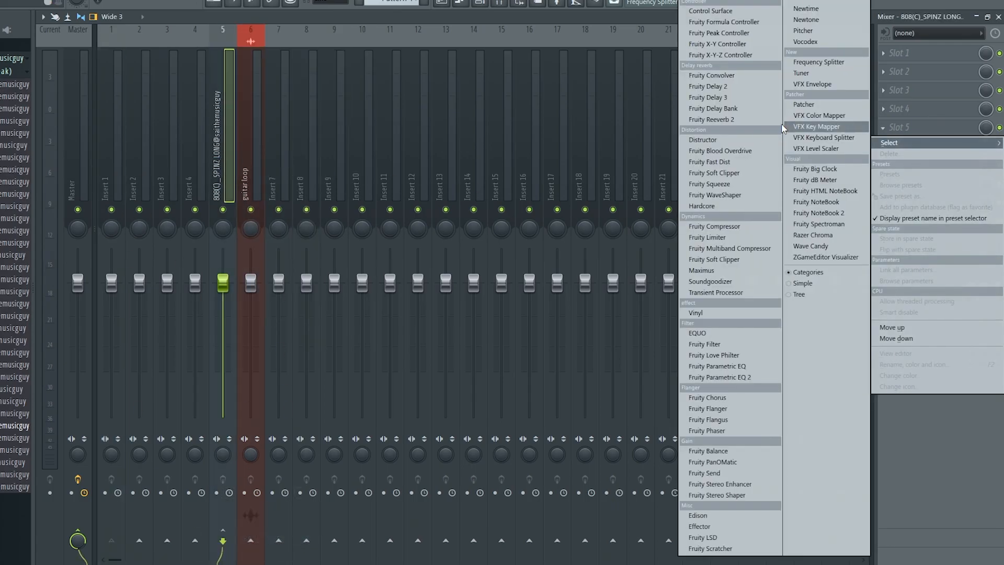
click(732, 237)
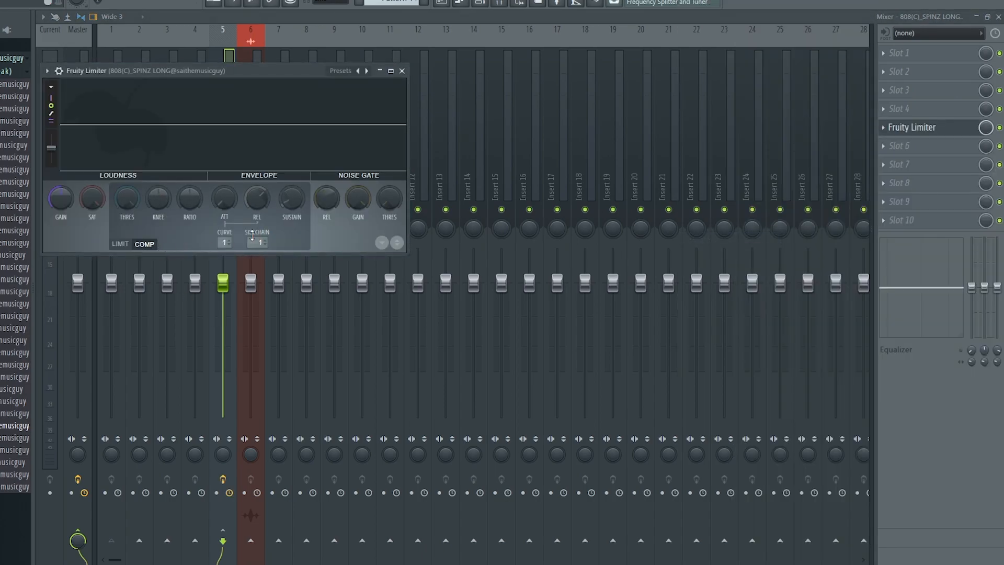
drag(132, 199, 132, 272)
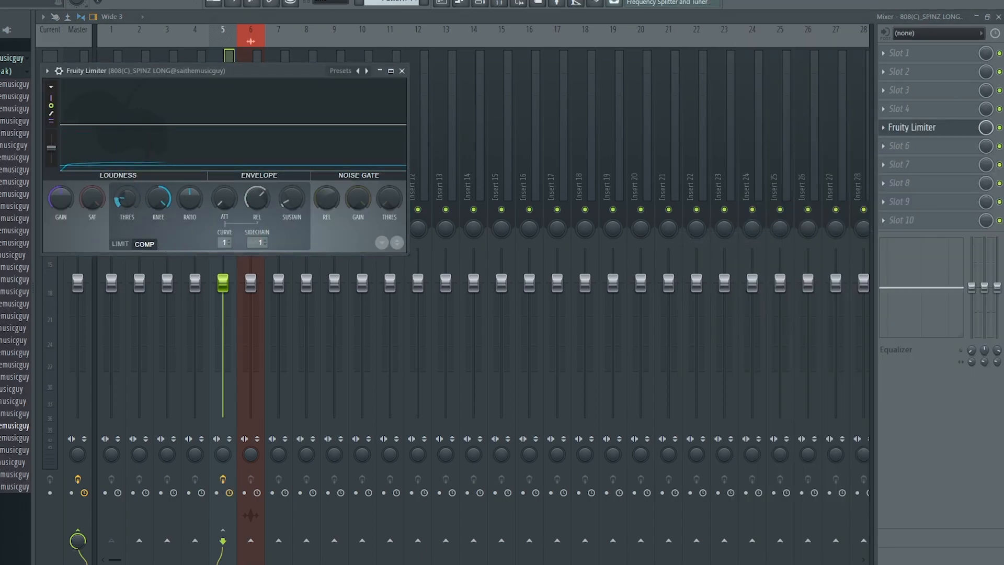
key(space)
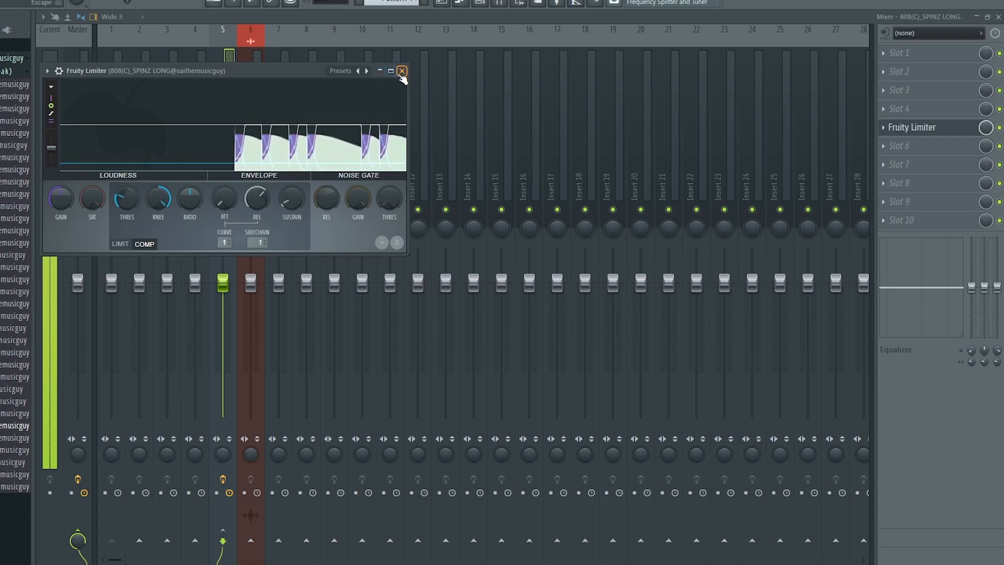
click(402, 71)
Load Cymatics Diablo Lite into slot 4 of Insert 1.
click(111, 126)
click(900, 108)
mouse_move(889, 124)
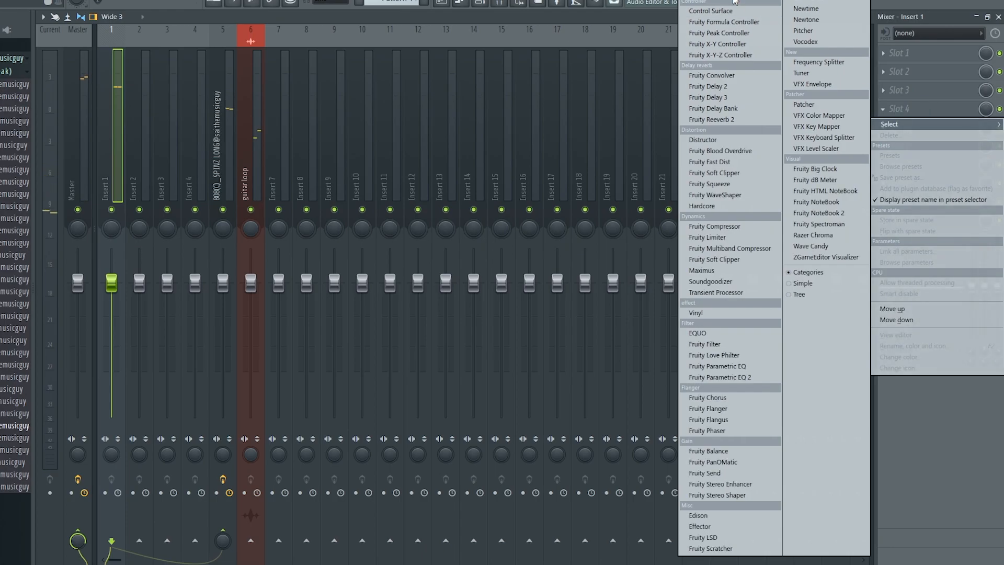
click(735, 2)
scroll(387, 461, down, 20)
scroll(366, 510, down, 3)
click(360, 513)
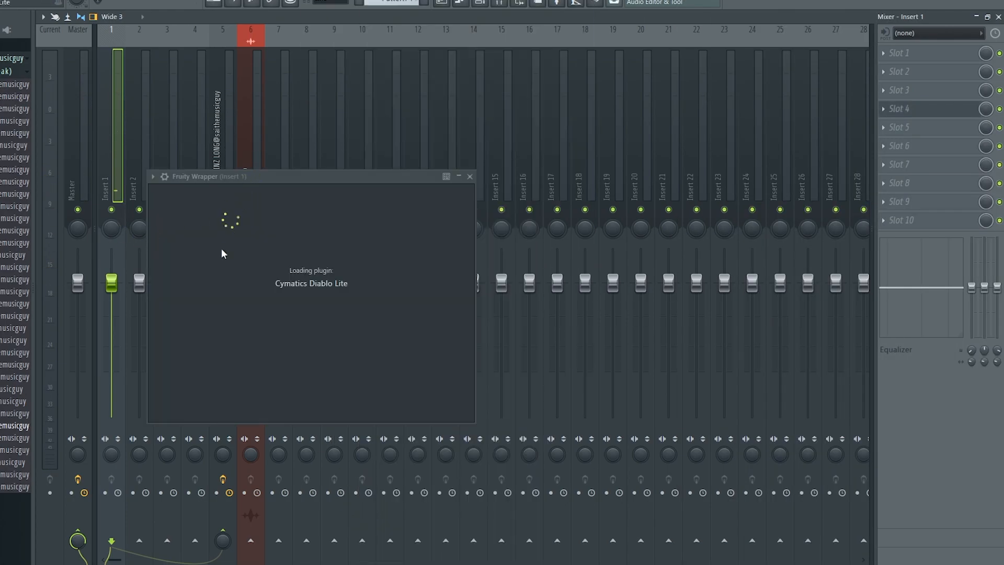
Set Diablo Lite punch to about 59, raise input drive, and switch to soft clip at 43.
drag(228, 319, 215, 294)
key(space)
drag(231, 336, 230, 339)
drag(317, 438, 366, 443)
click(502, 372)
drag(500, 340, 500, 318)
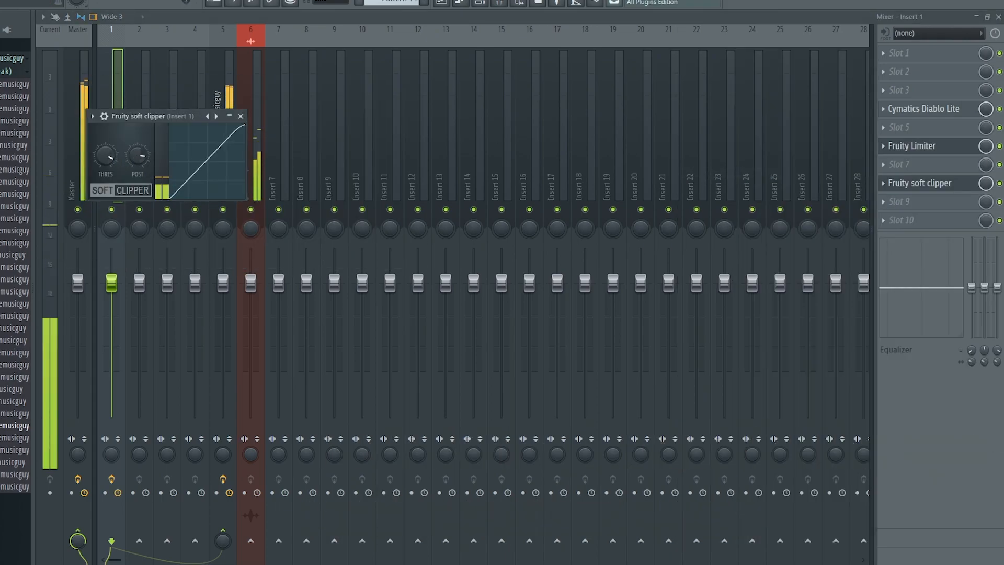
click(920, 183)
click(924, 108)
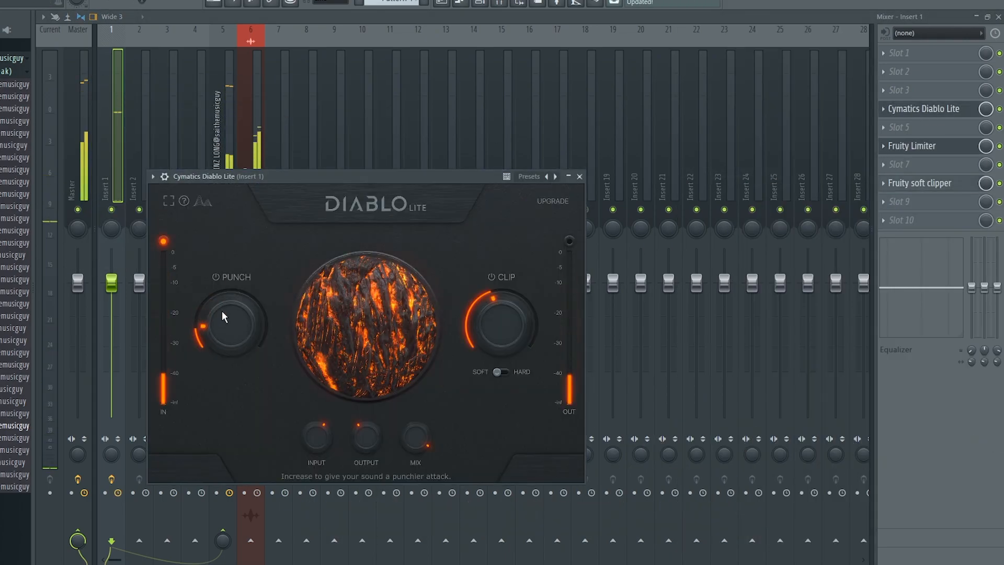
click(588, 173)
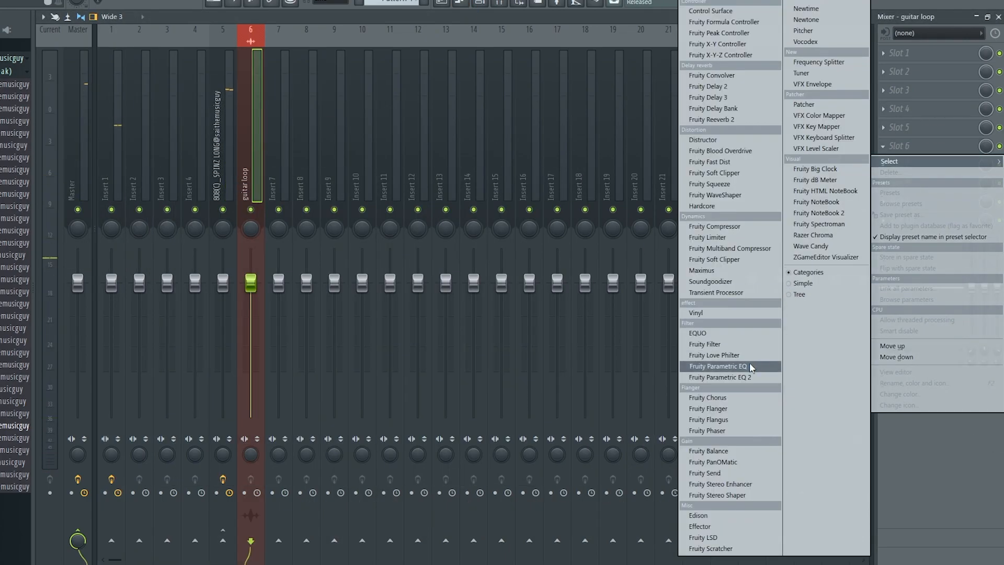
Add Fruity Parametric EQ 2 to the guitar loop, cutting lows below ~200 Hz and lowering the high cut.
click(759, 376)
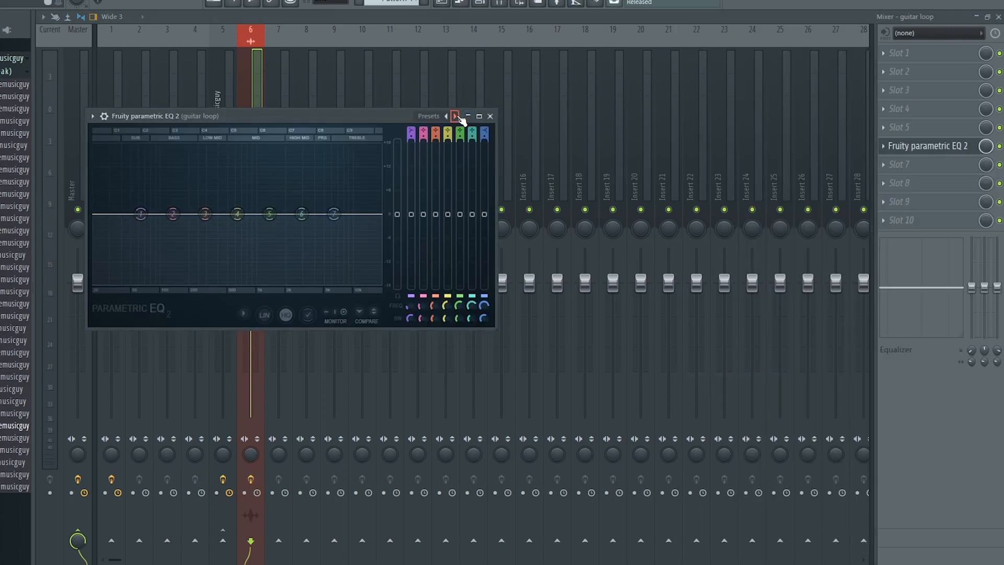
drag(107, 226, 201, 214)
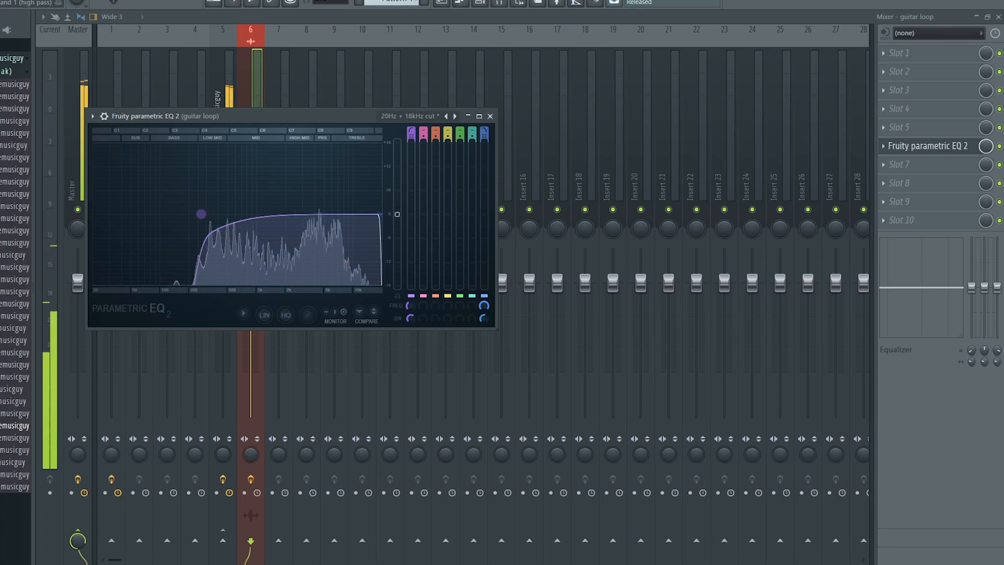
drag(380, 214, 364, 214)
drag(201, 214, 198, 214)
click(926, 146)
Put Fruity Reeverb 2 on the guitar loop's slot 8 with the Cathedral preset and play the beat.
click(900, 183)
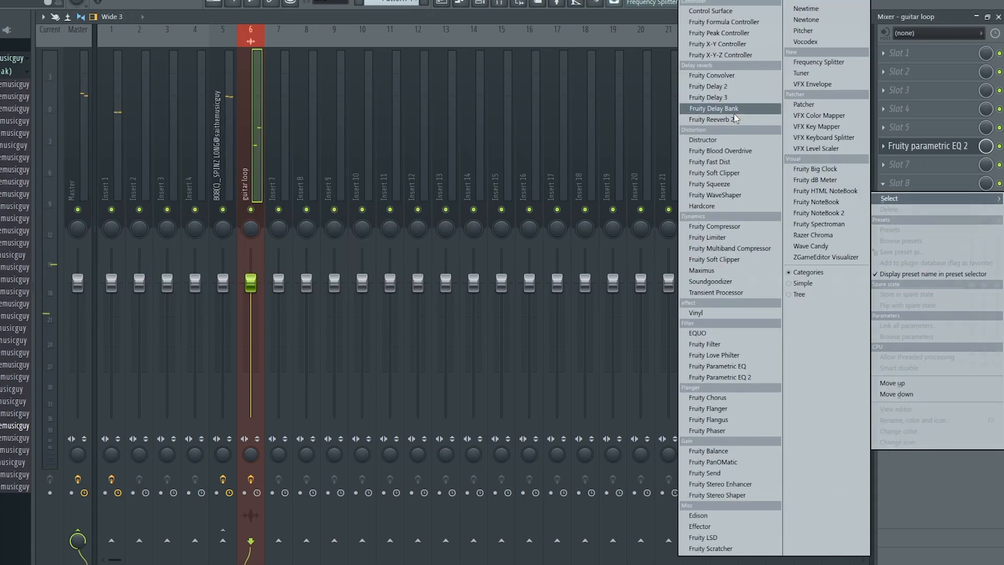
click(711, 119)
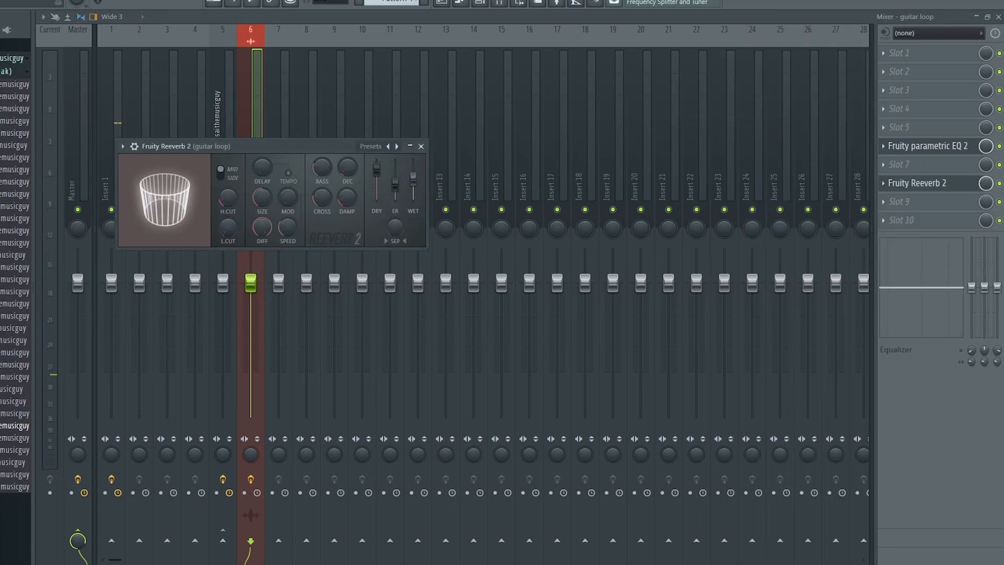
click(398, 147)
click(398, 147)
click(398, 147)
click(390, 147)
click(389, 147)
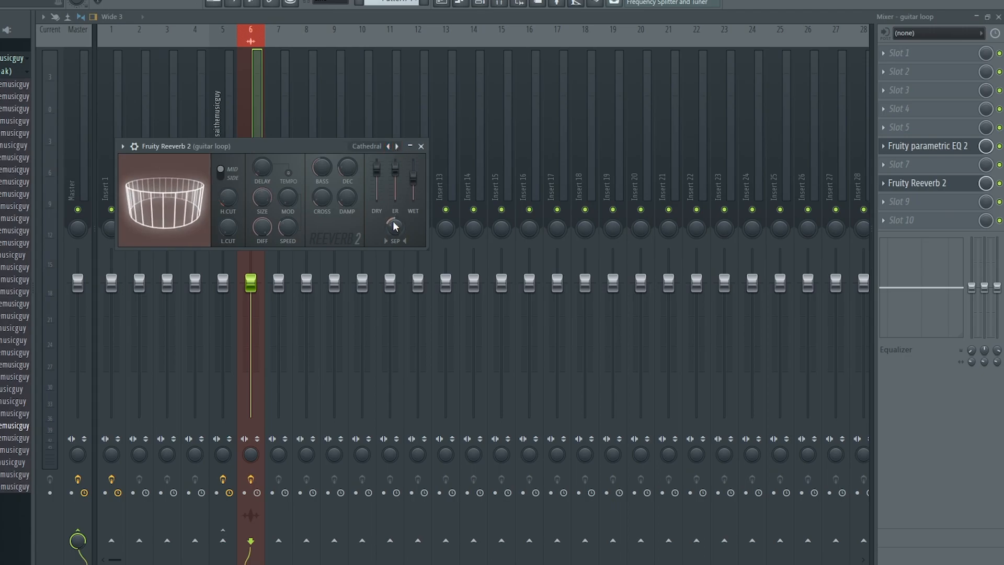
key(space)
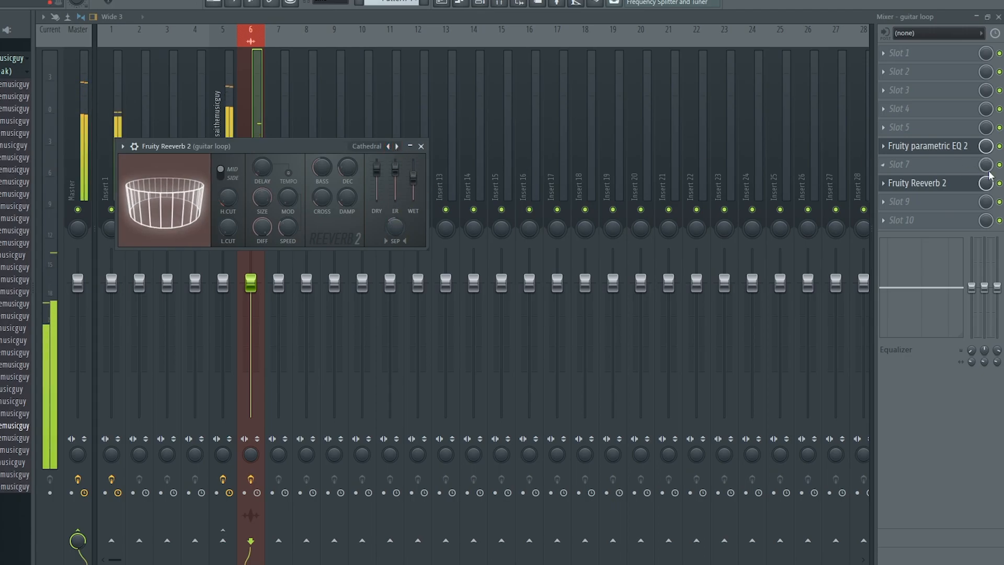
click(982, 185)
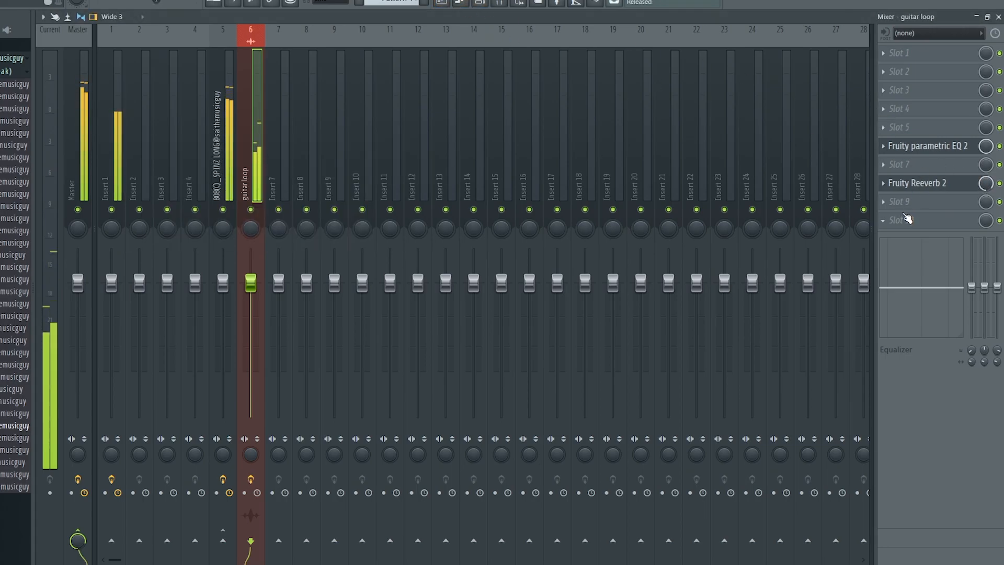
Load HalfTime into slot 9 of the guitar loop track with a 1/2 loop and audition it.
click(903, 206)
click(701, 2)
scroll(393, 310, down, 10)
click(360, 287)
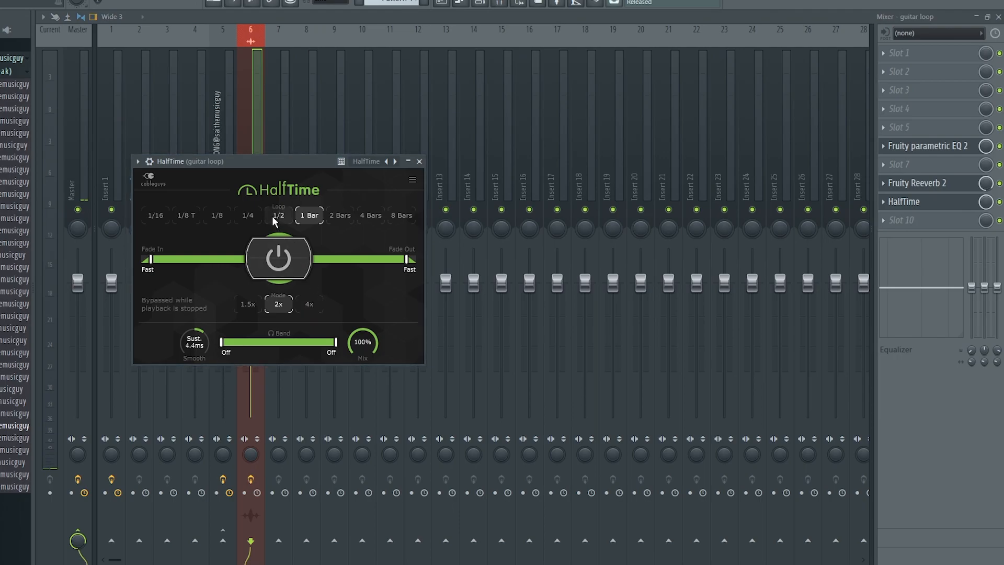
key(space)
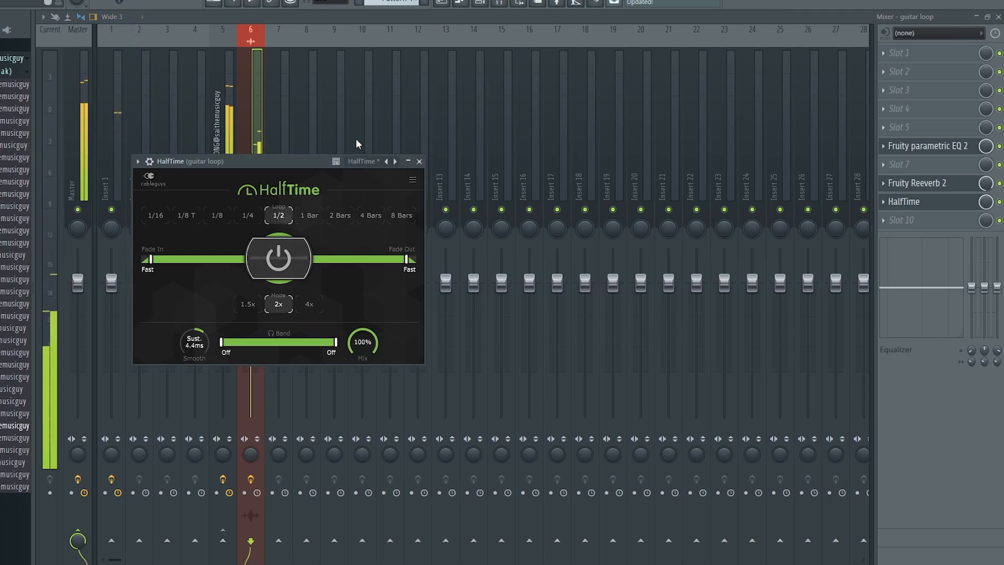
click(419, 162)
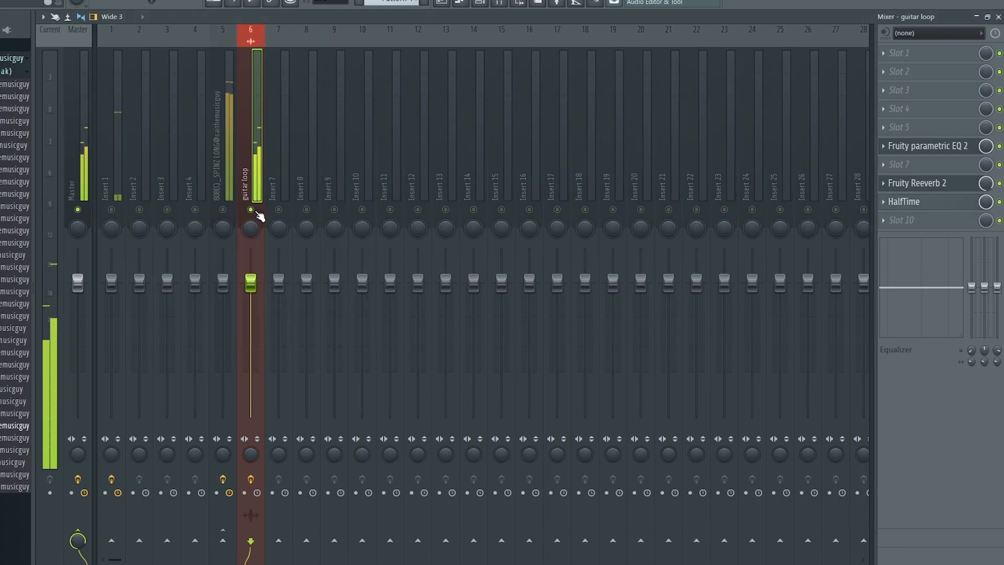
Create an automation clip for HalfTime's slot mix level and view it in the Playlist.
right_click(987, 202)
click(950, 293)
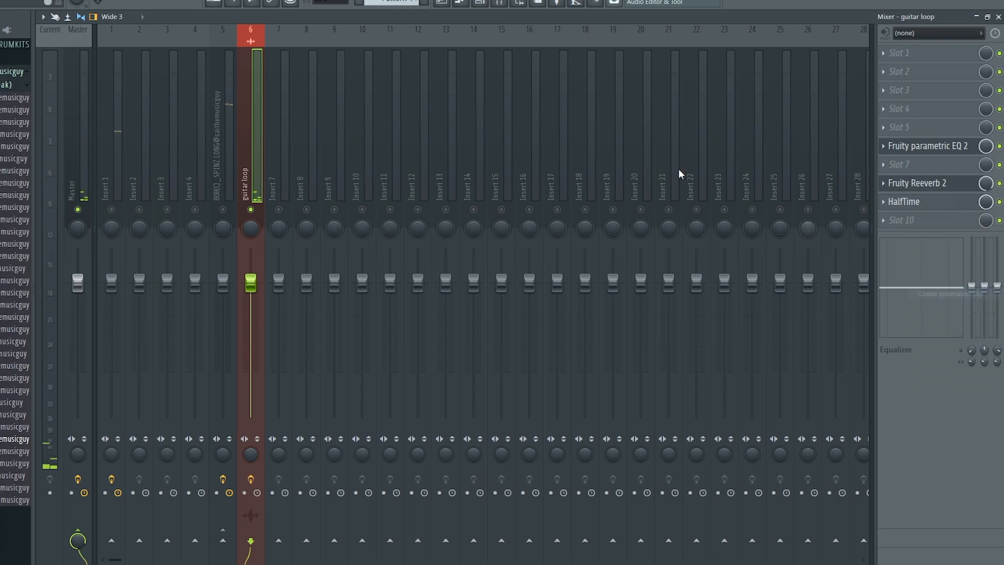
click(449, 6)
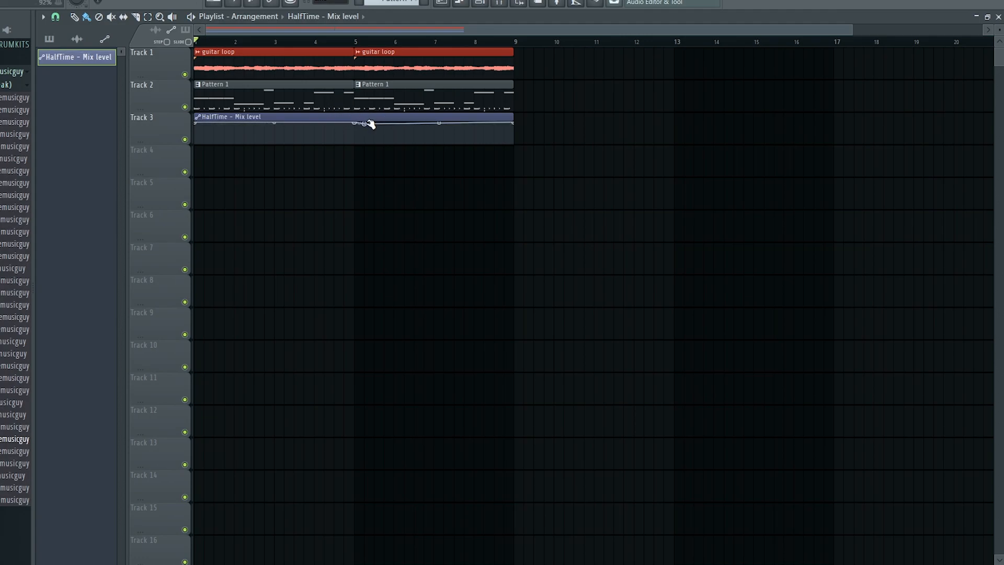
Shorten the HalfTime automation clip to end at bar 5 and delete the first Pattern 1 drum clip.
drag(523, 128, 384, 205)
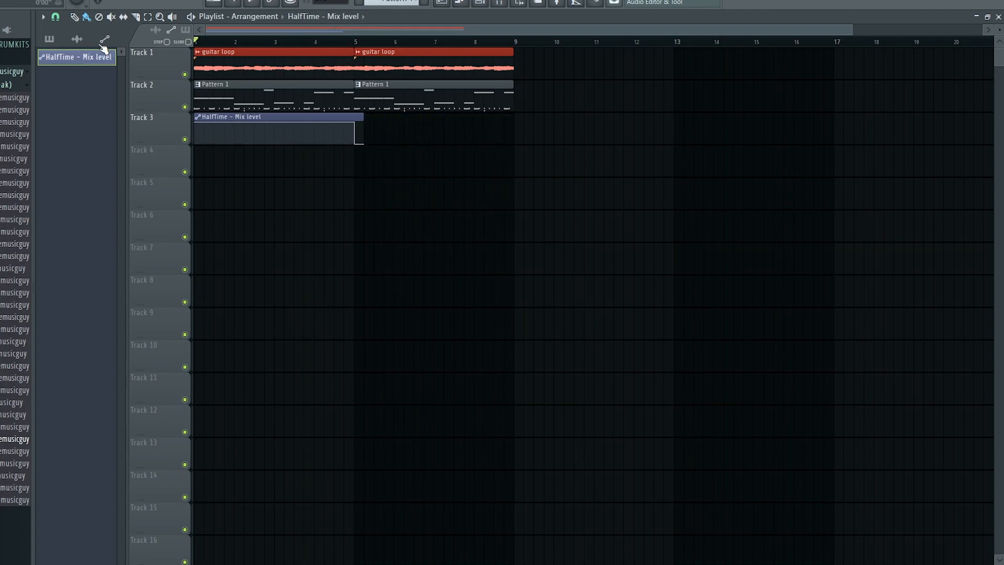
right_click(253, 101)
key(space)
click(413, 65)
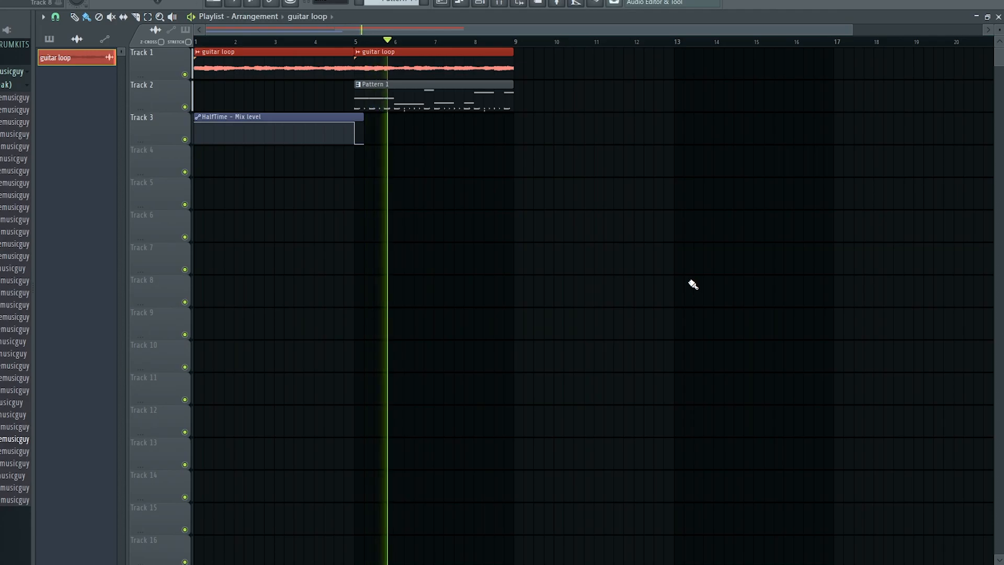
Duplicate the clips from bar 7 on tracks 1–3 to the right with Ctrl+B.
drag(573, 144, 434, 49)
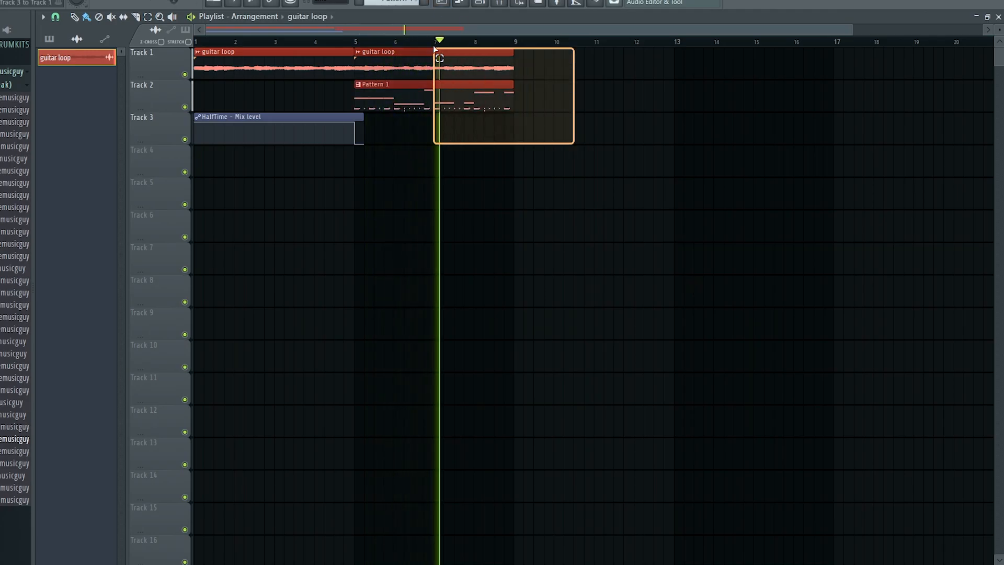
key(ctrl+b)
click(500, 4)
click(481, 4)
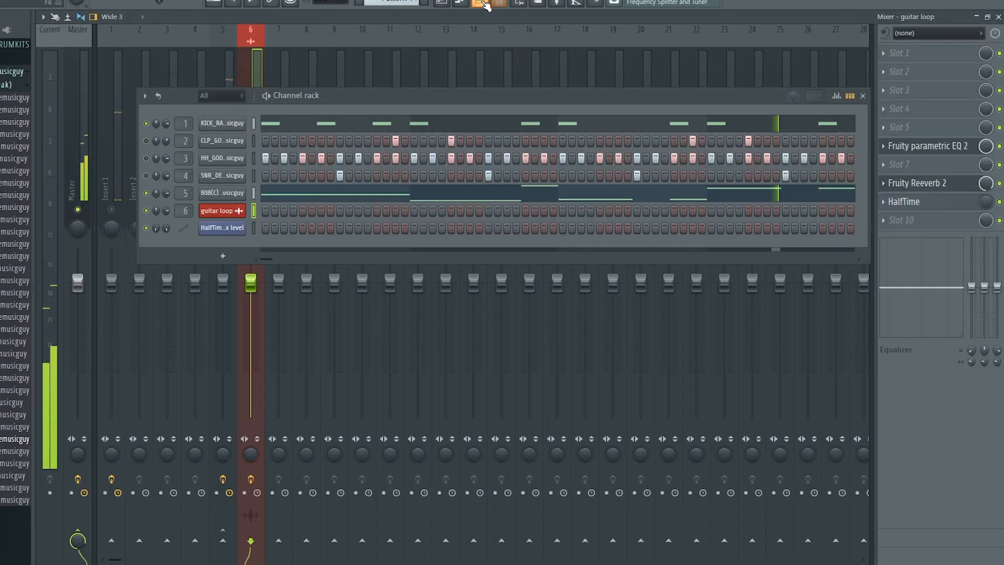
Solo and unsolo the guitar loop channel to check it against the drums.
right_click(147, 214)
click(152, 218)
right_click(147, 212)
click(154, 216)
right_click(149, 212)
click(160, 217)
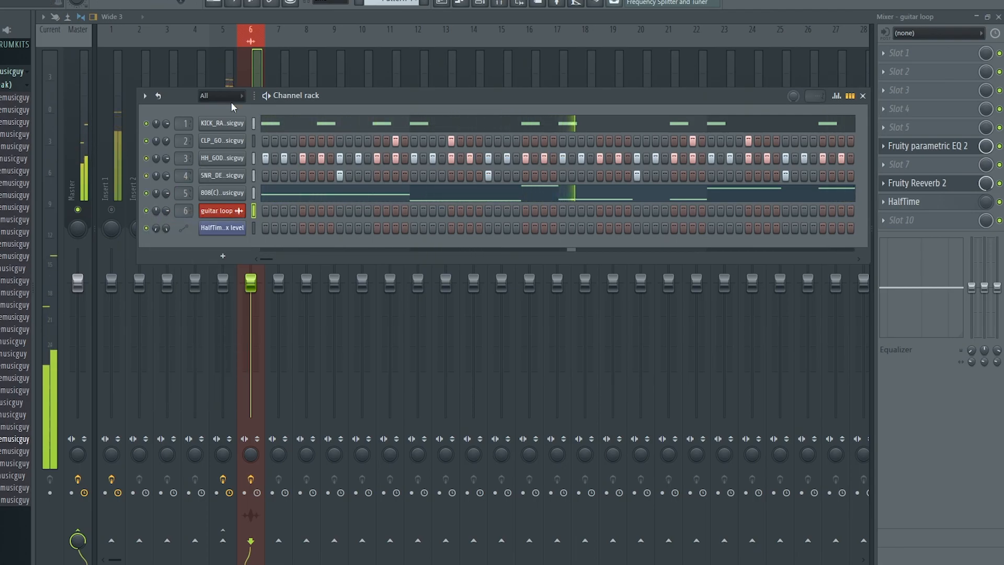
click(247, 69)
right_click(248, 210)
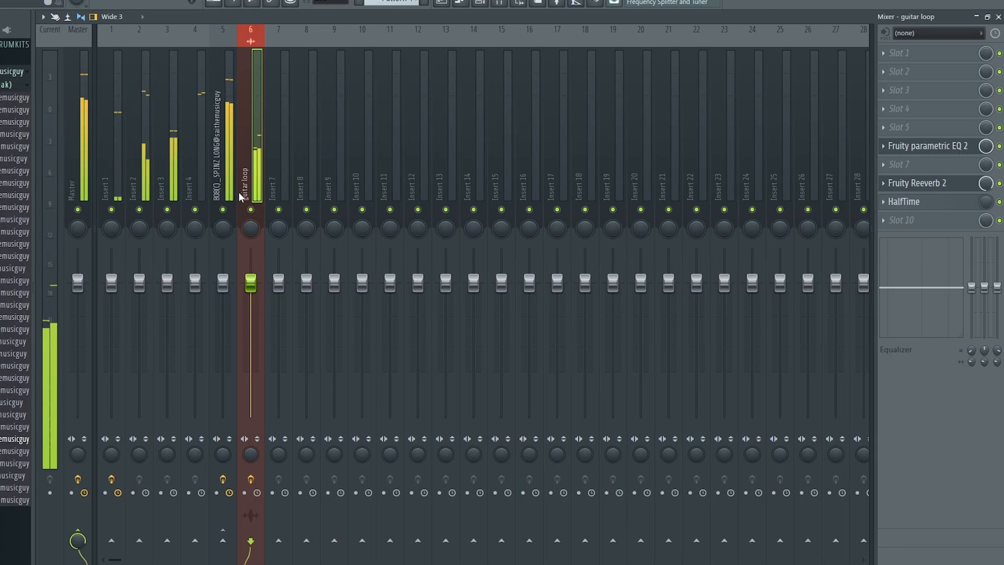
Delete the middle Pattern 1 drum clip and a stray guitar loop clip, then replay from bar 7.7.
click(451, 3)
click(713, 224)
right_click(713, 224)
scroll(558, 173, down, 2)
right_click(359, 105)
scroll(373, 114, up, 2)
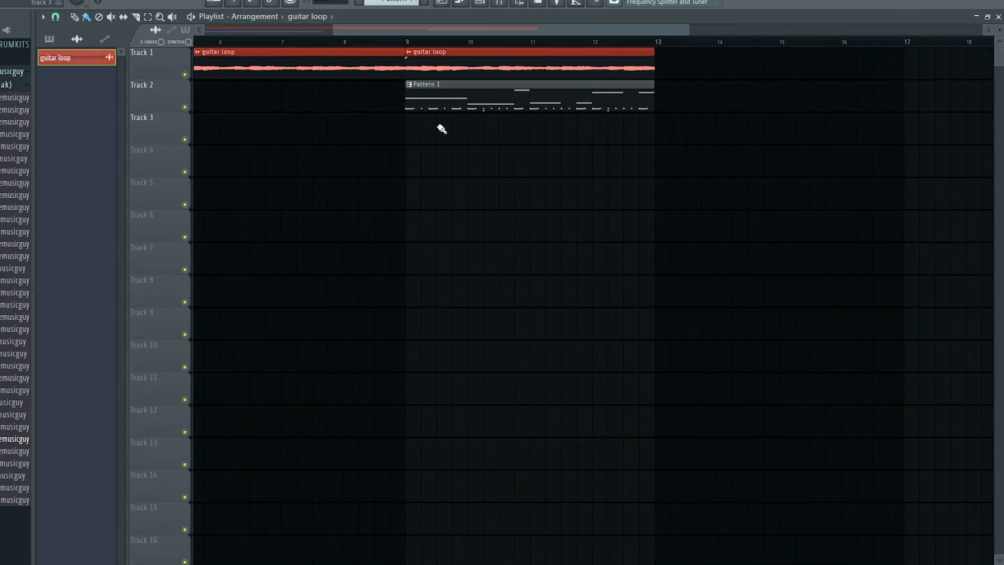
scroll(395, 140, down, 2)
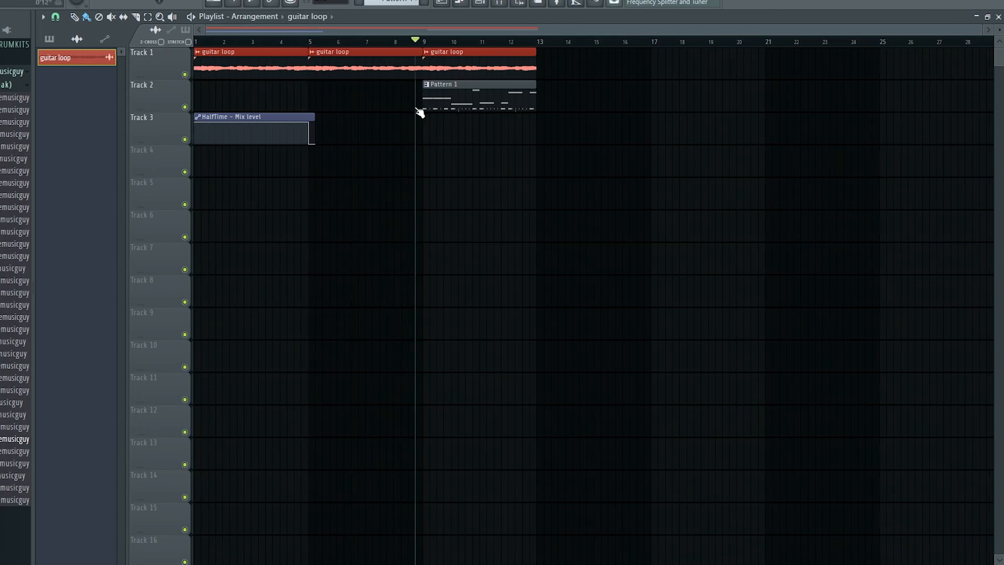
scroll(411, 112, up, 1)
drag(289, 43, 370, 44)
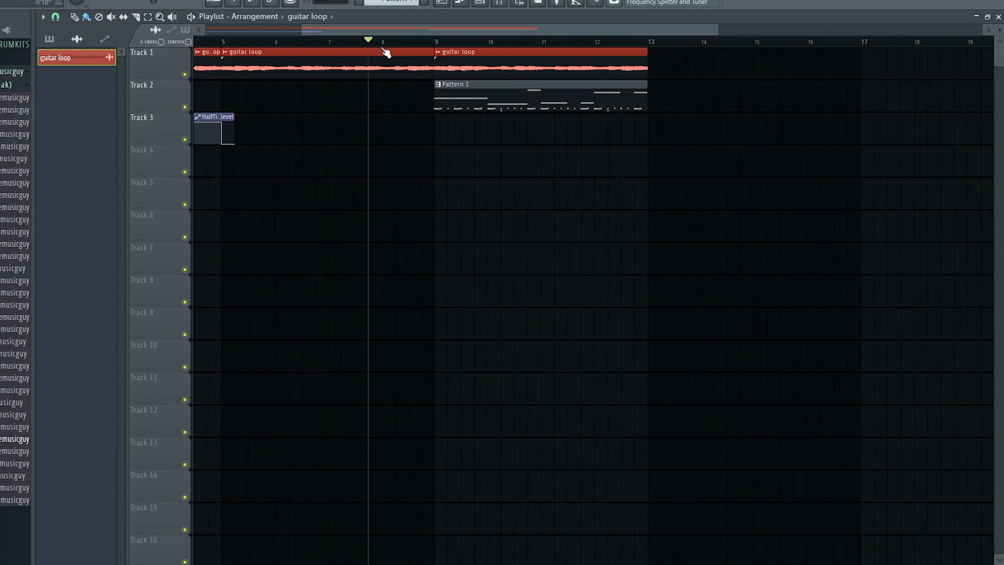
scroll(429, 55, down, 1)
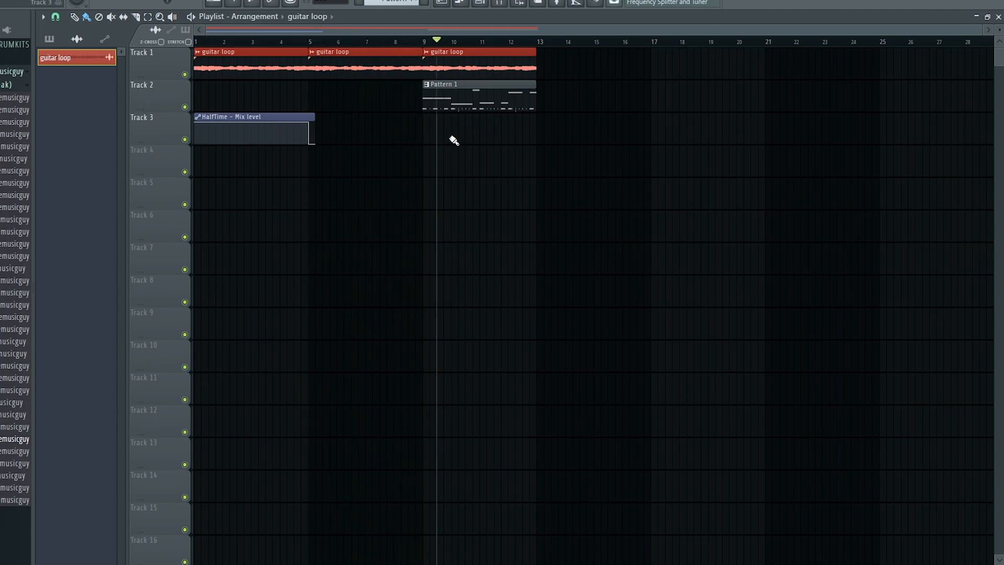
scroll(453, 141, up, 2)
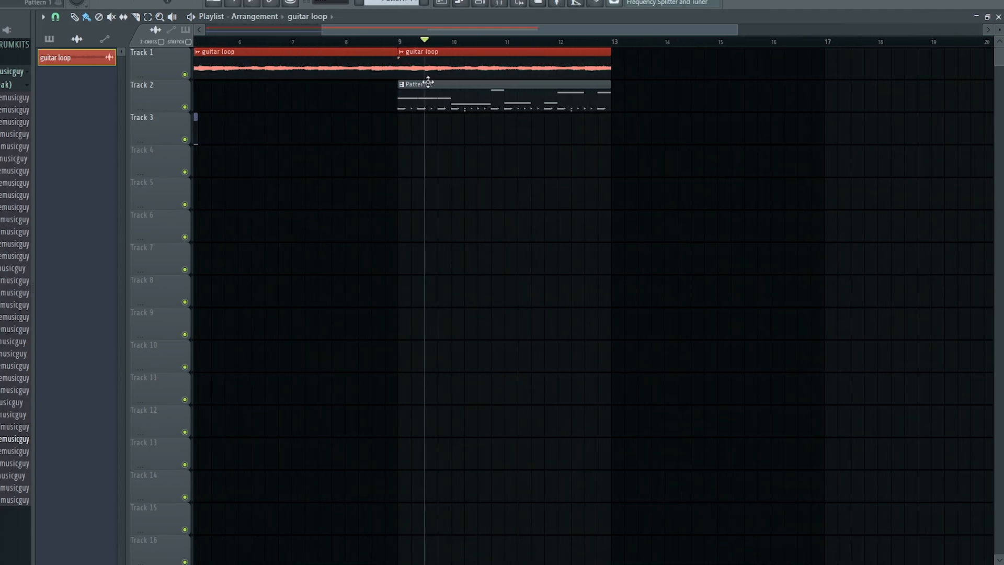
click(480, 5)
Open the HH_GOD hi-hat piano roll and select the bar 9–13 range in the Playlist.
right_click(230, 158)
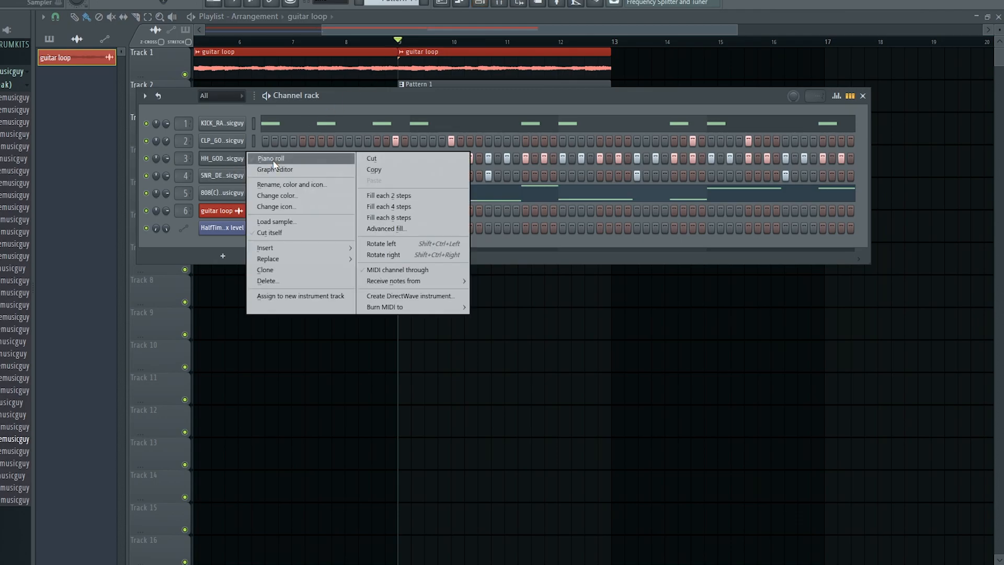
click(261, 156)
click(448, 1)
drag(611, 42, 404, 43)
click(462, 6)
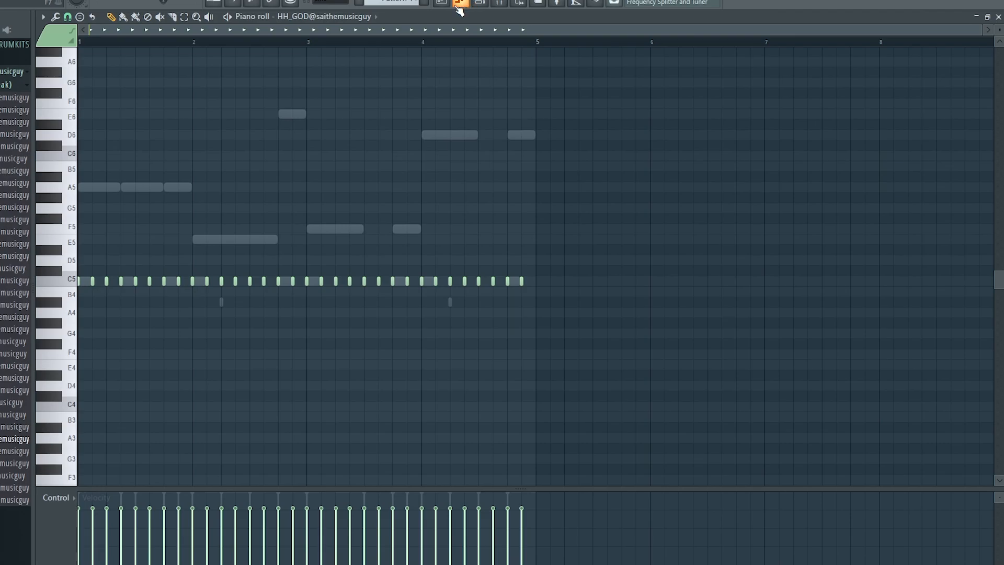
Set piano roll snapping to 1/4 beat and zoom in on the first bars.
click(68, 18)
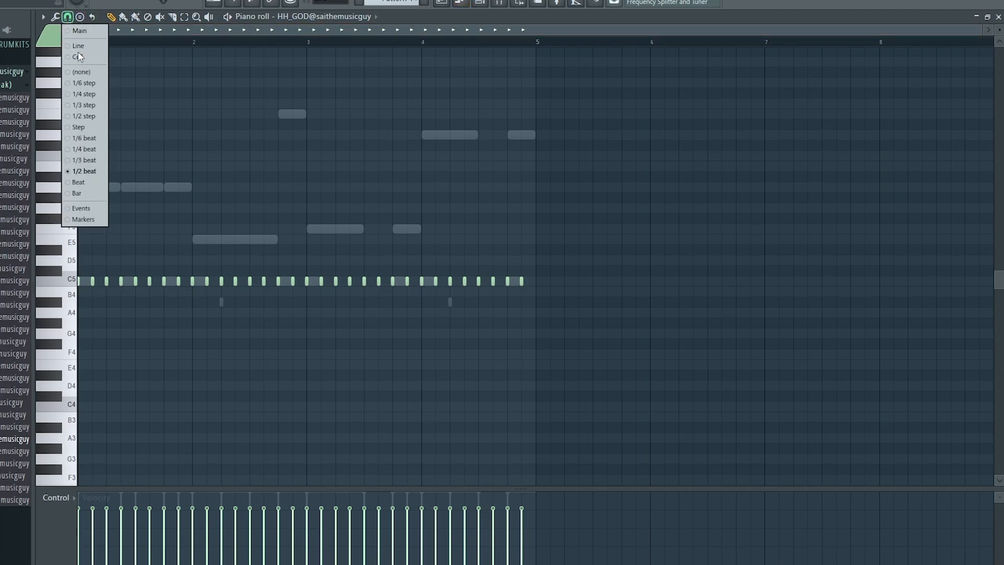
click(80, 148)
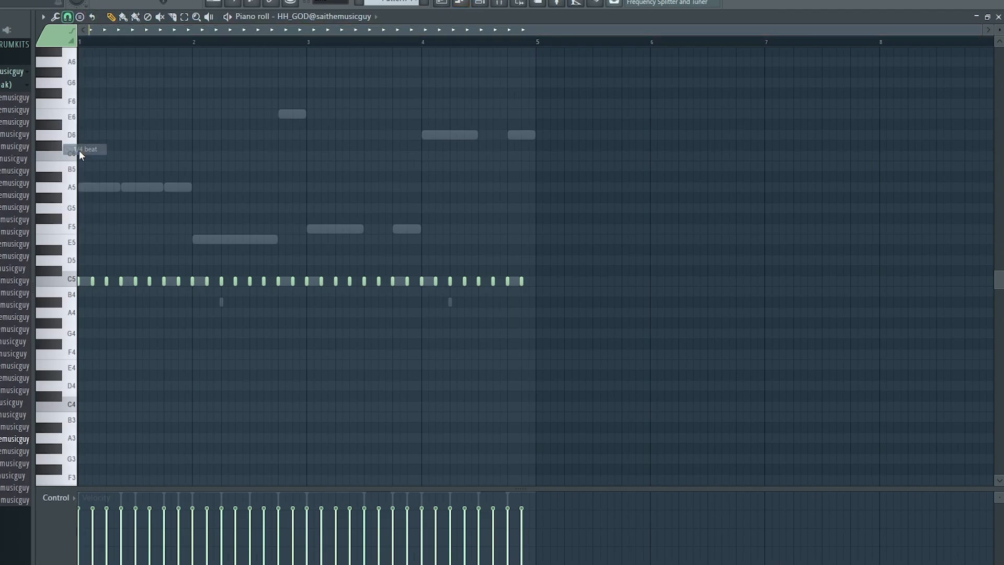
scroll(107, 99, up, 4)
drag(115, 31, 89, 29)
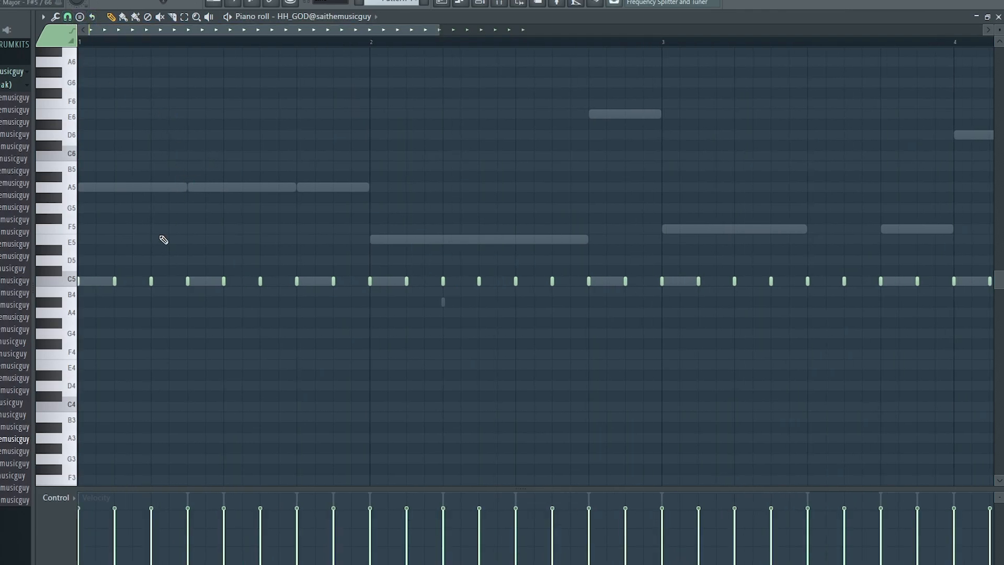
scroll(151, 282, down, 3)
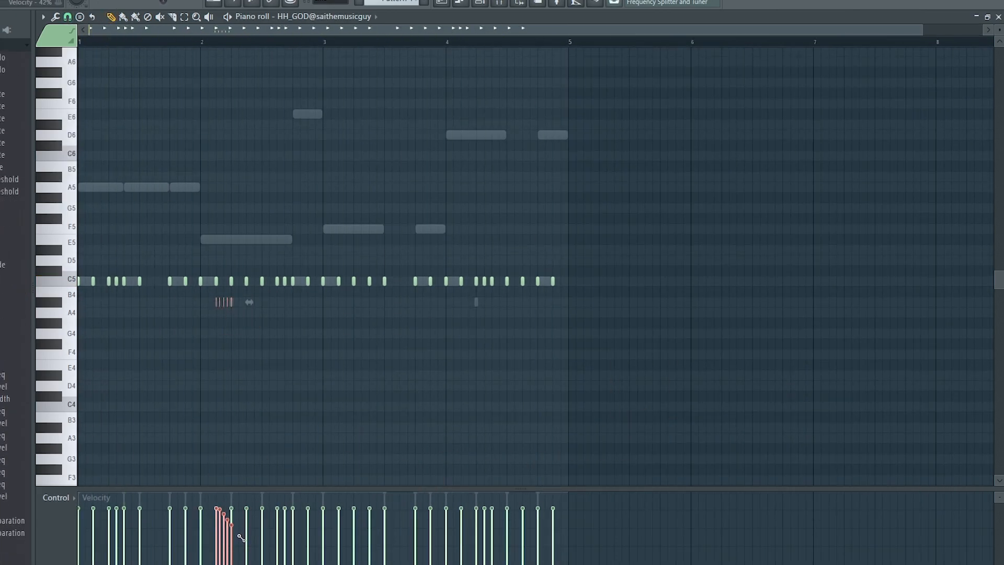
Brush-paint a roll of short D5 hi-hat notes just before bar 3 and play it back.
key(space)
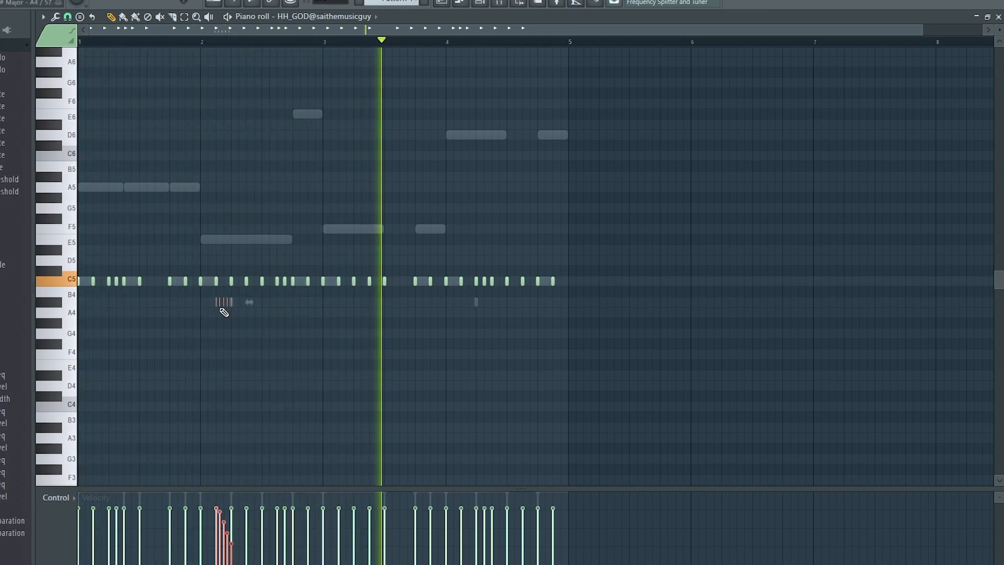
key(space)
key(space)
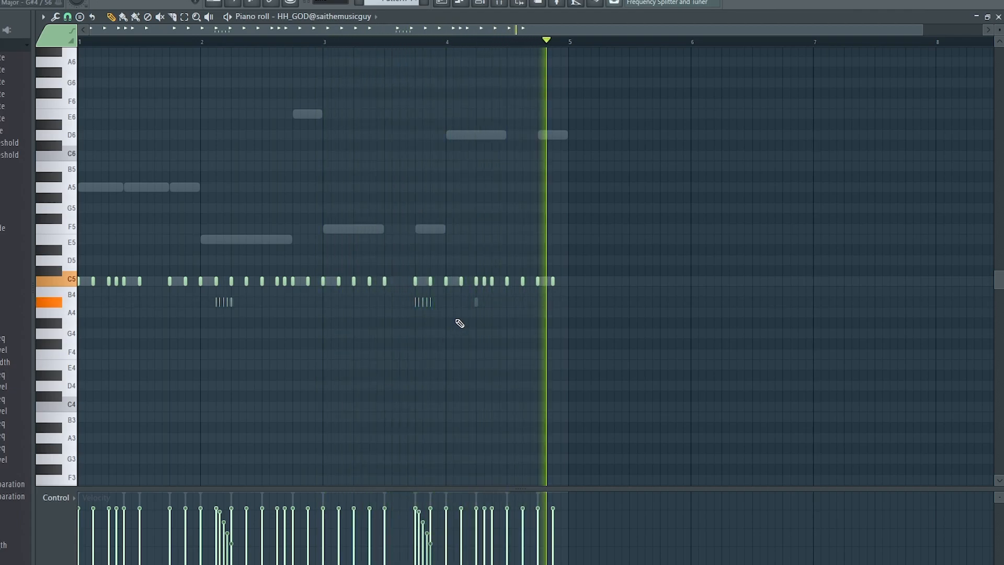
click(123, 18)
key(space)
key(space)
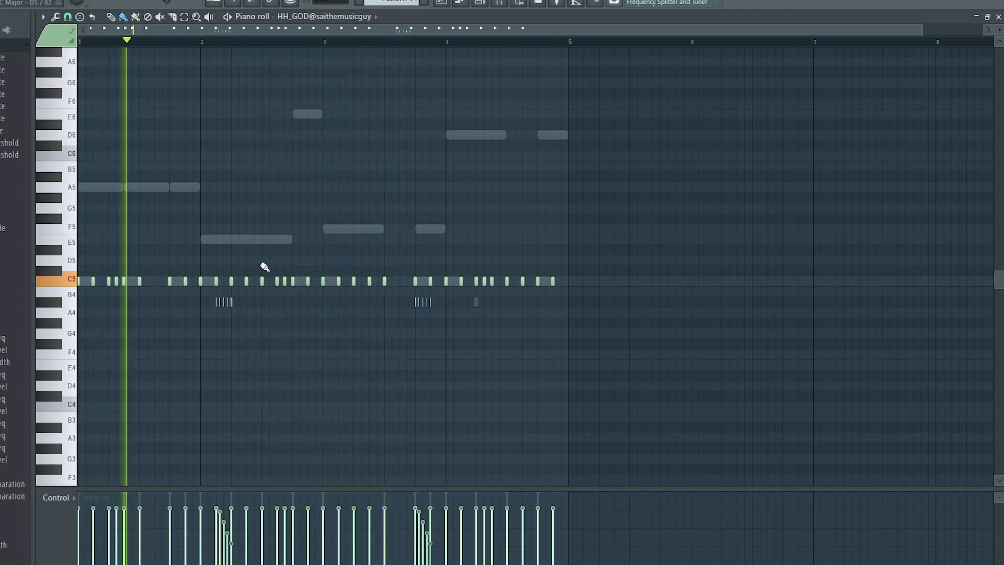
drag(293, 261, 325, 262)
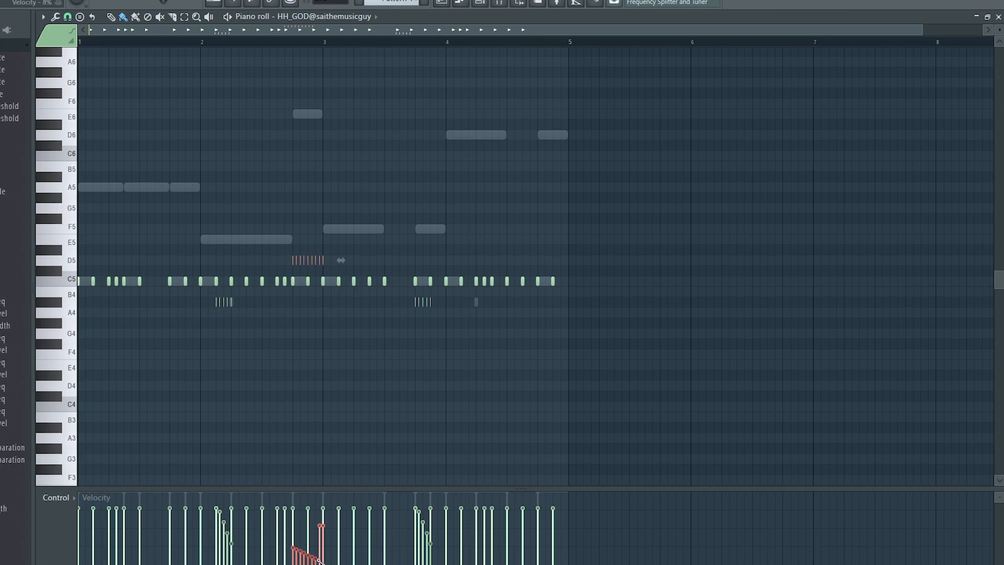
key(space)
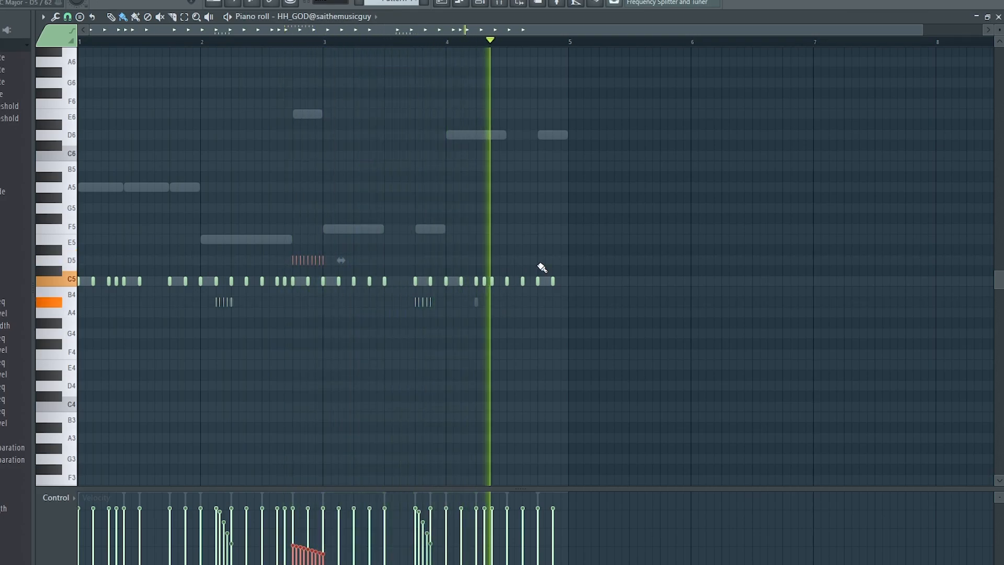
click(449, 4)
Bring the HH_GOD hi-hat piano roll back into focus.
click(459, 3)
click(479, 5)
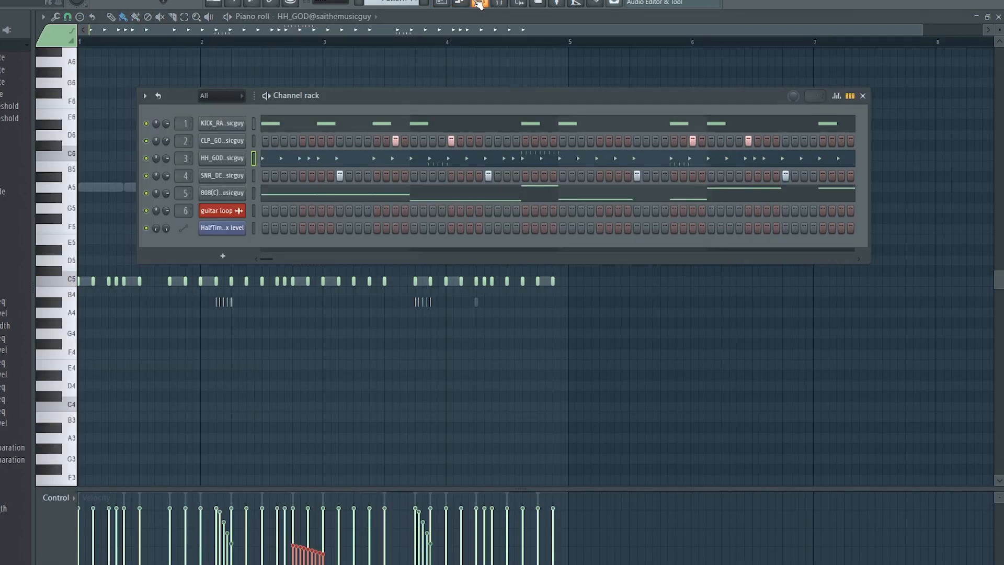
click(419, 35)
scroll(313, 263, up, 3)
scroll(313, 282, down, 3)
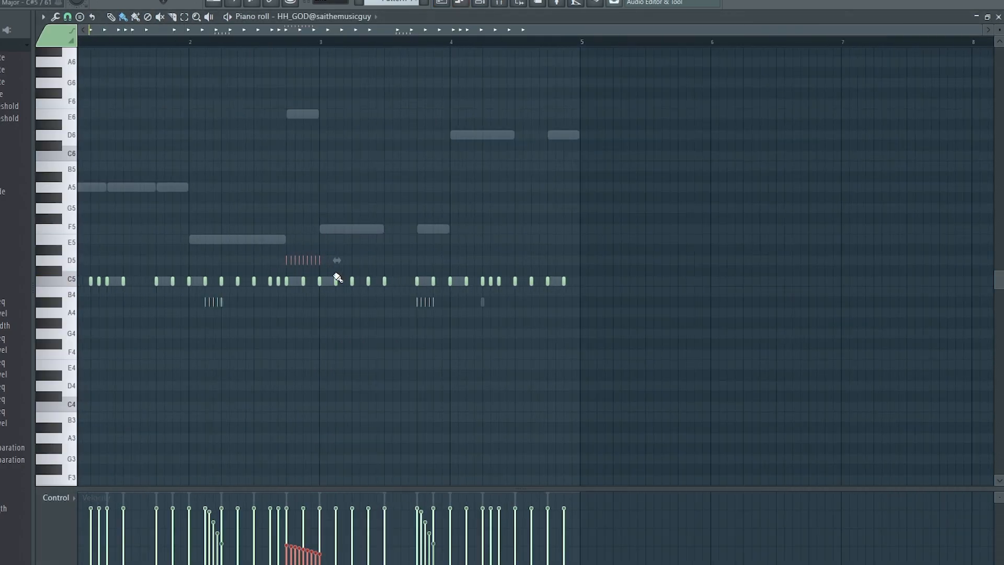
scroll(339, 272, down, 1)
click(480, 4)
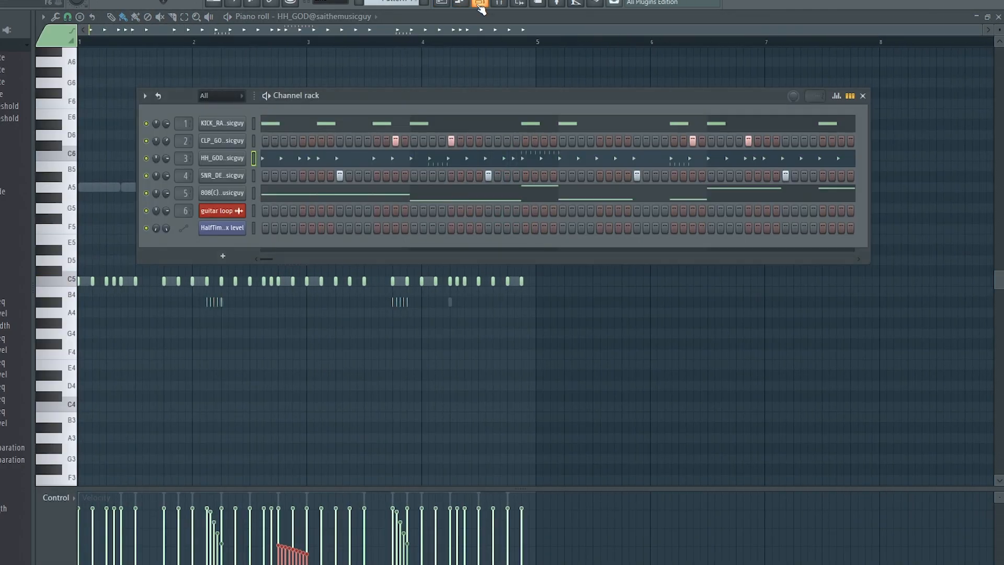
click(441, 17)
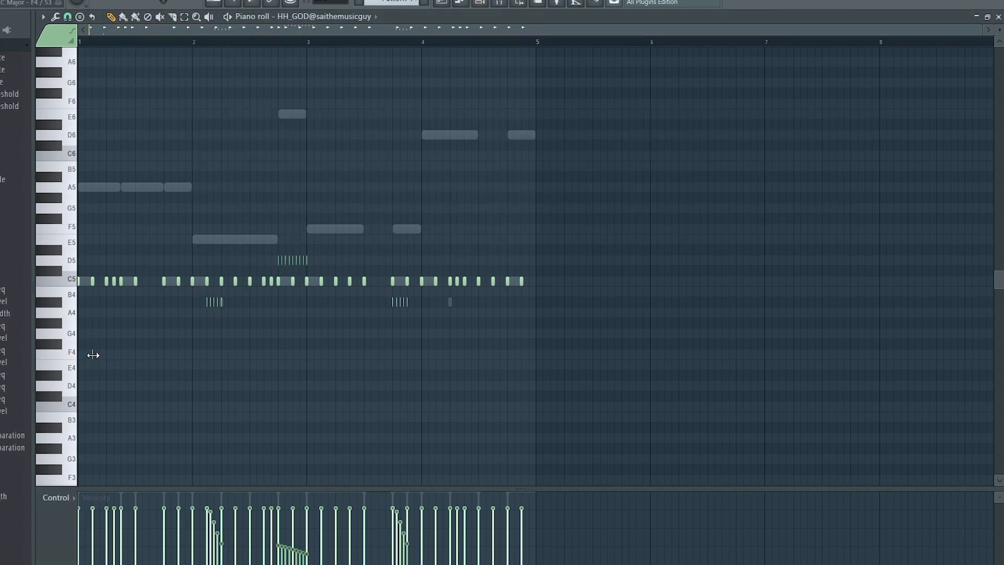
Add four short notes, one per bar, move them down to D4, and play the pattern.
click(208, 354)
scroll(235, 361, up, 4)
click(429, 355)
click(675, 356)
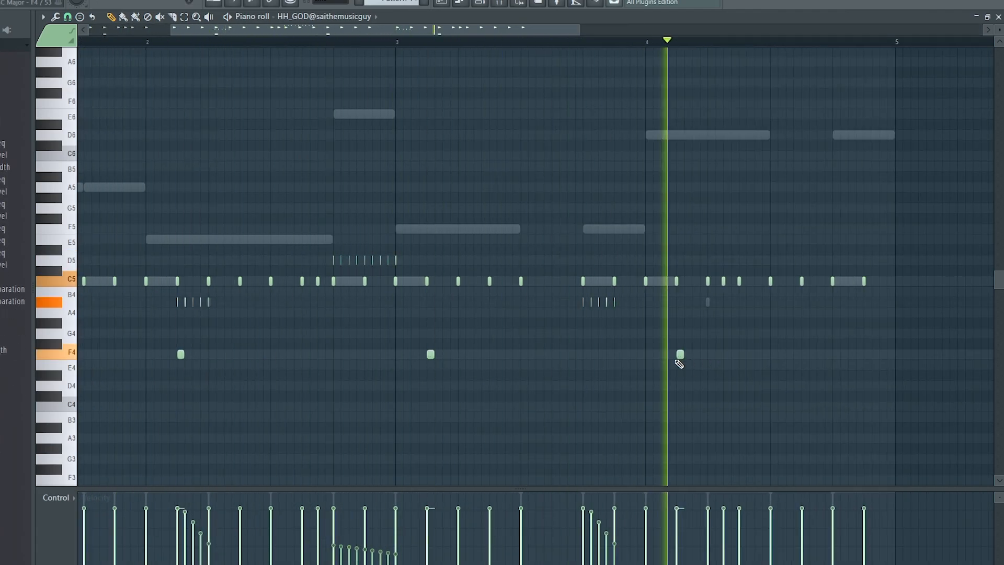
scroll(664, 366, down, 3)
key(space)
drag(598, 390, 86, 337)
drag(515, 354, 514, 386)
key(space)
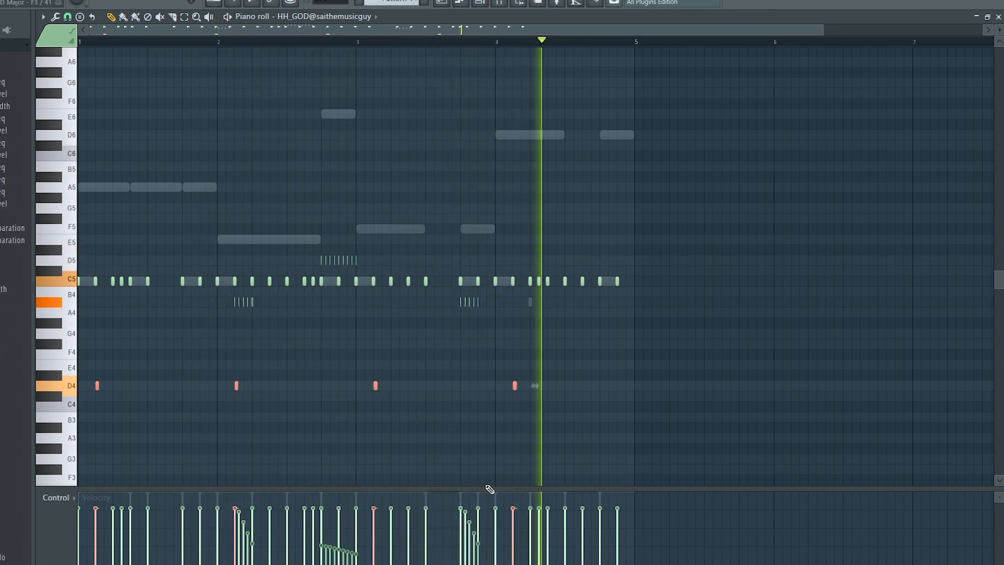
click(444, 2)
Show the drum-kit sample folders, collapse the expanded one and expand another to list its samples.
click(480, 3)
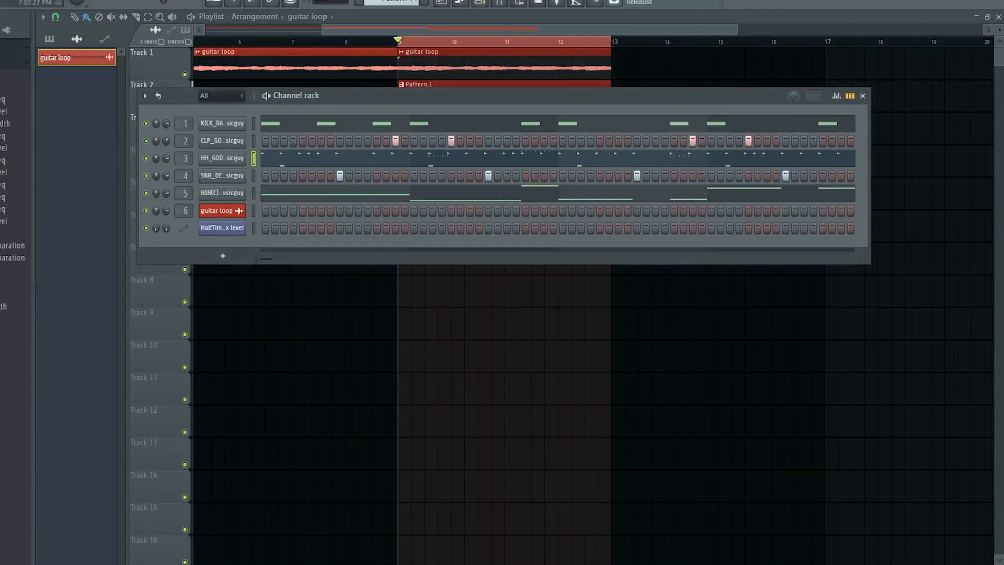
click(1, 30)
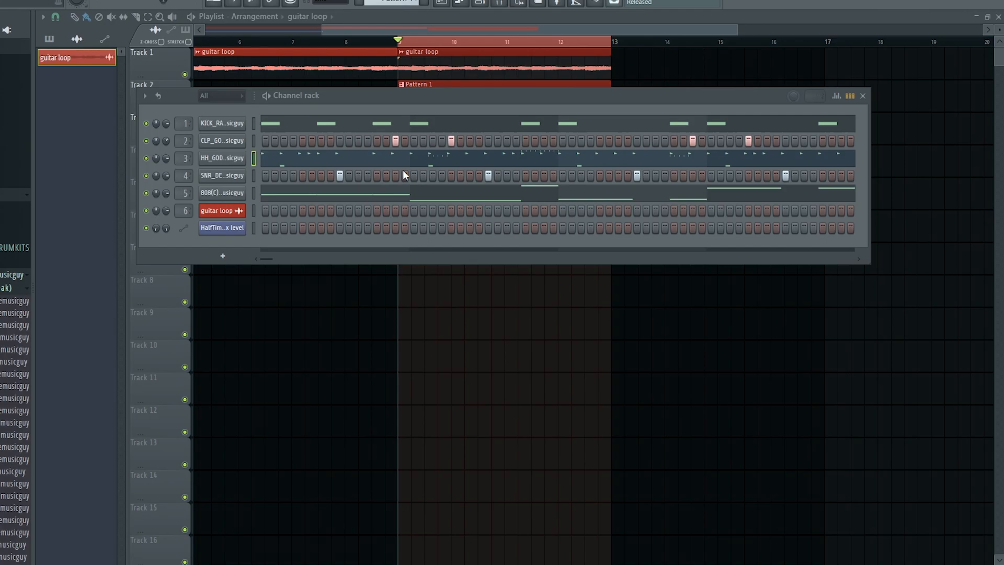
click(2, 287)
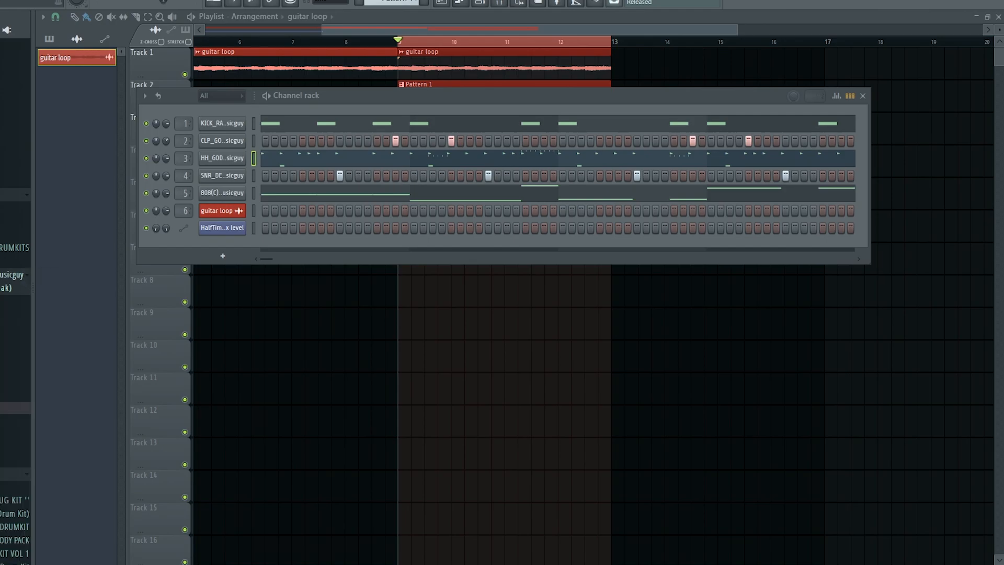
click(1, 408)
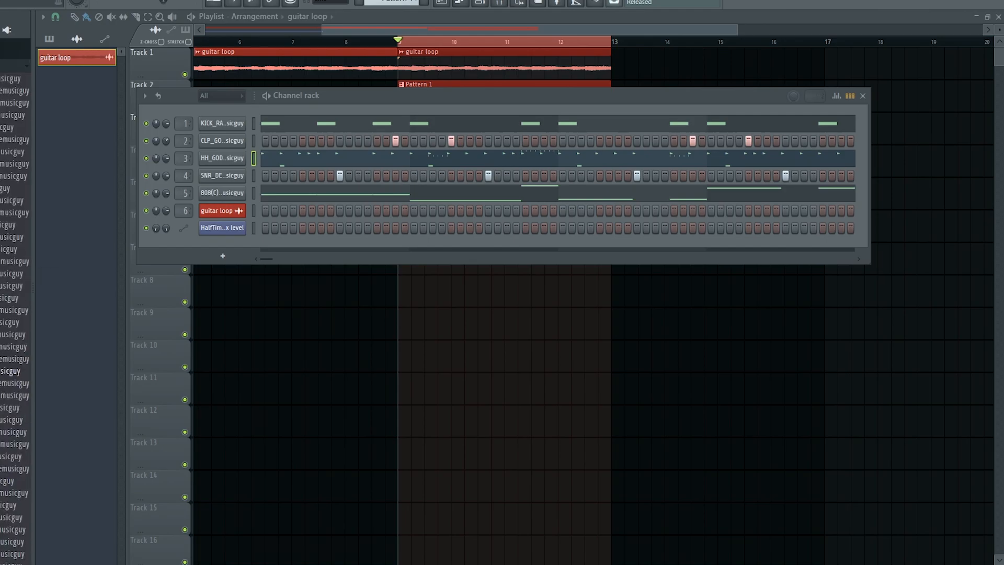
scroll(2, 240, down, 3)
Add PRC_SCRAPE and other percussion samples as channels, set sparse steps, and audition them.
drag(214, 184, 214, 184)
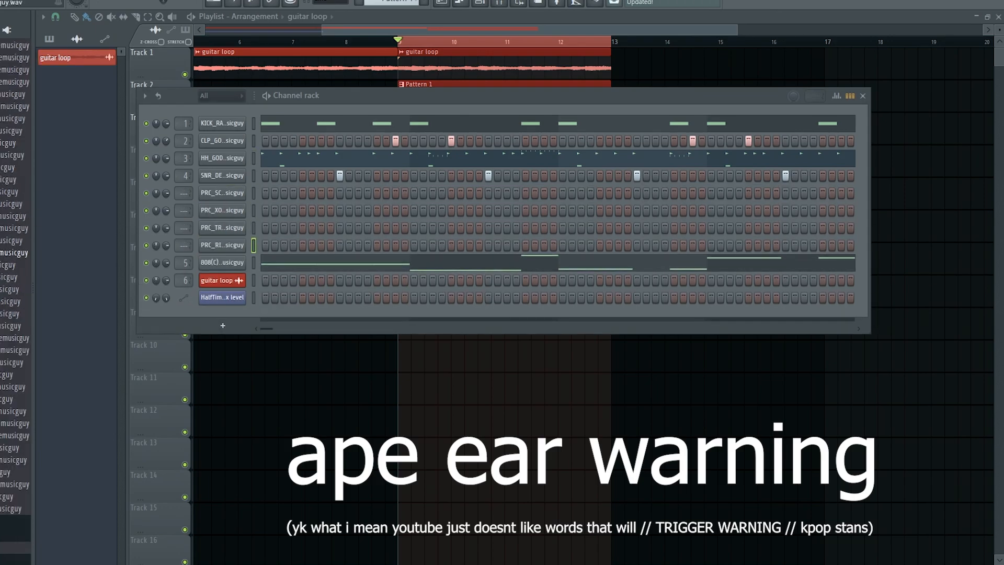
click(822, 262)
drag(227, 273, 227, 273)
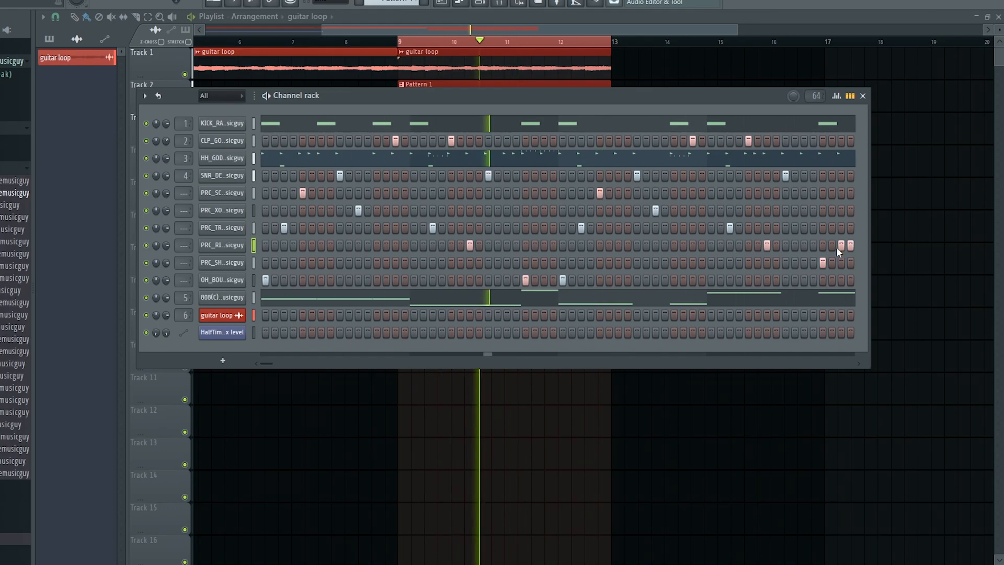
click(222, 228)
click(403, 116)
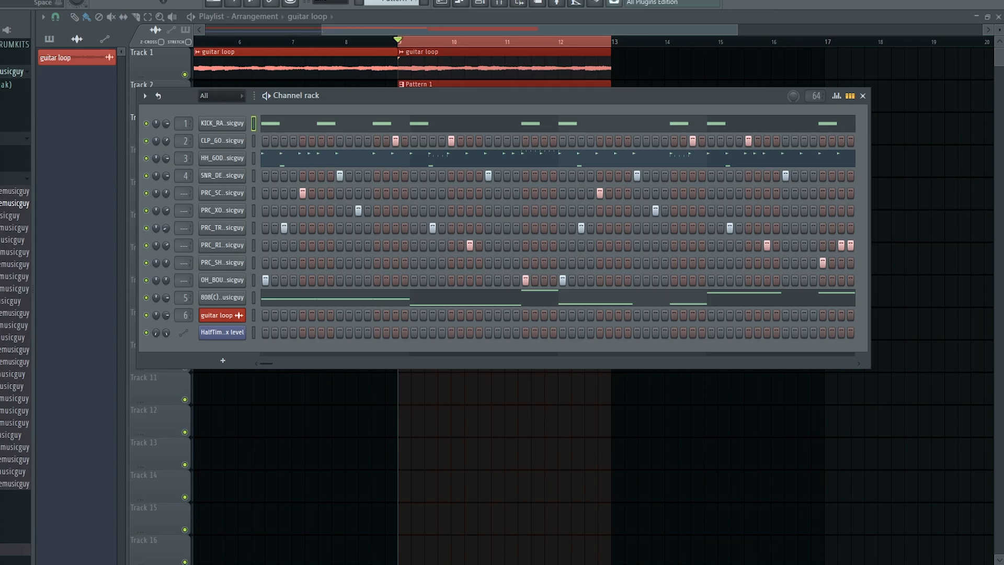
key(space)
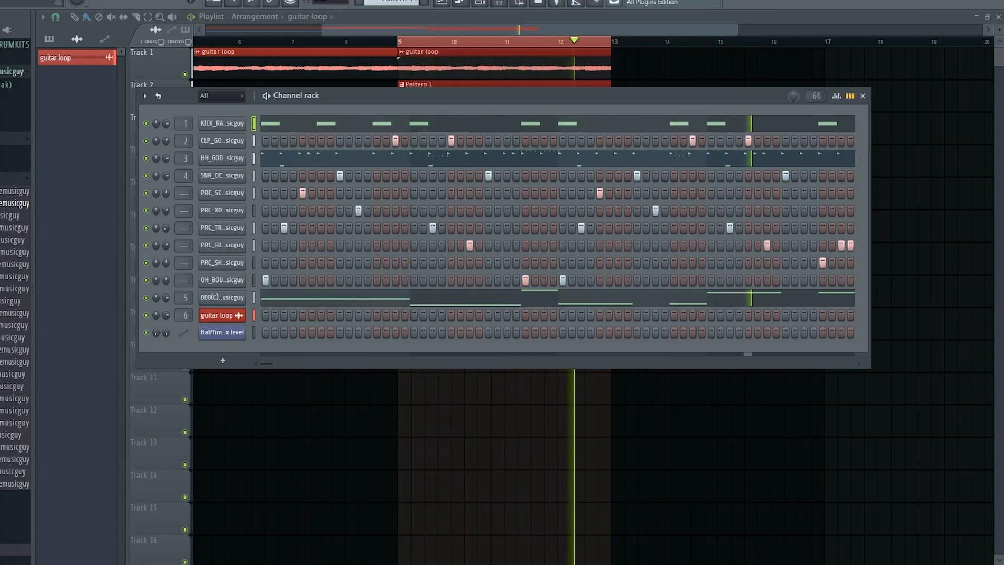
key(space)
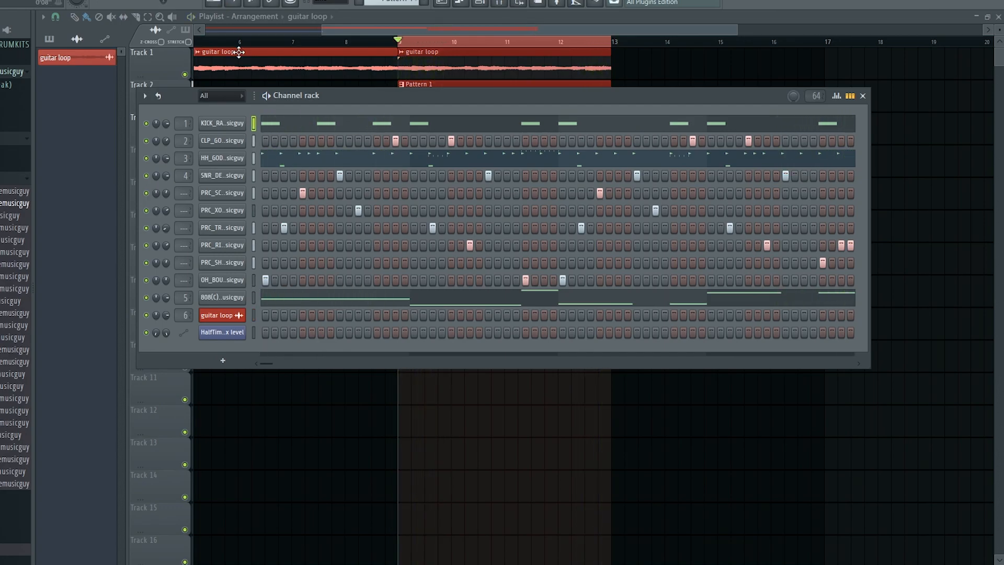
click(632, 33)
scroll(509, 73, down, 3)
Clear the bar 9–13 time selection, review the arrangement, and play it from the Playlist.
ctrl+click(478, 46)
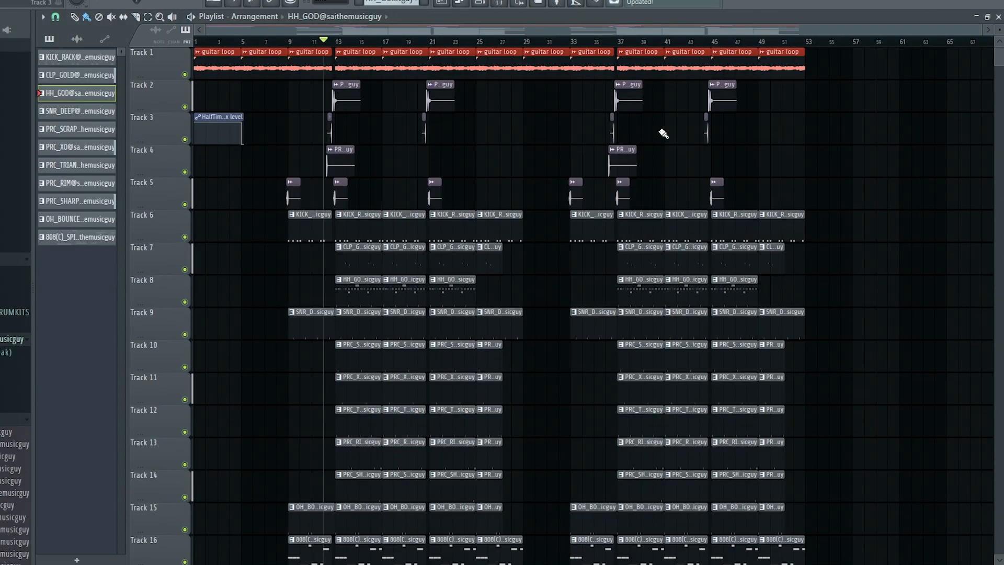
scroll(346, 121, up, 5)
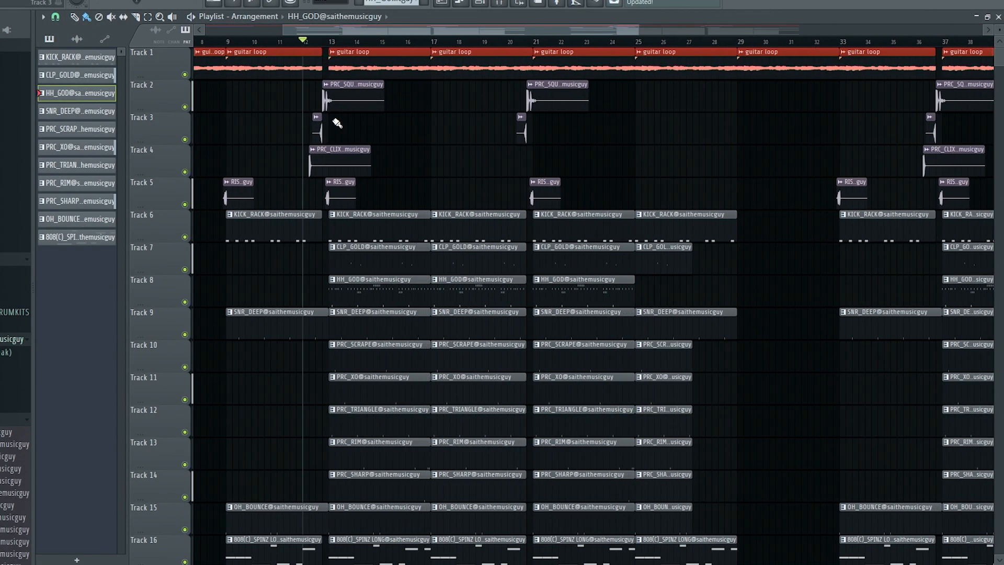
scroll(493, 125, down, 4)
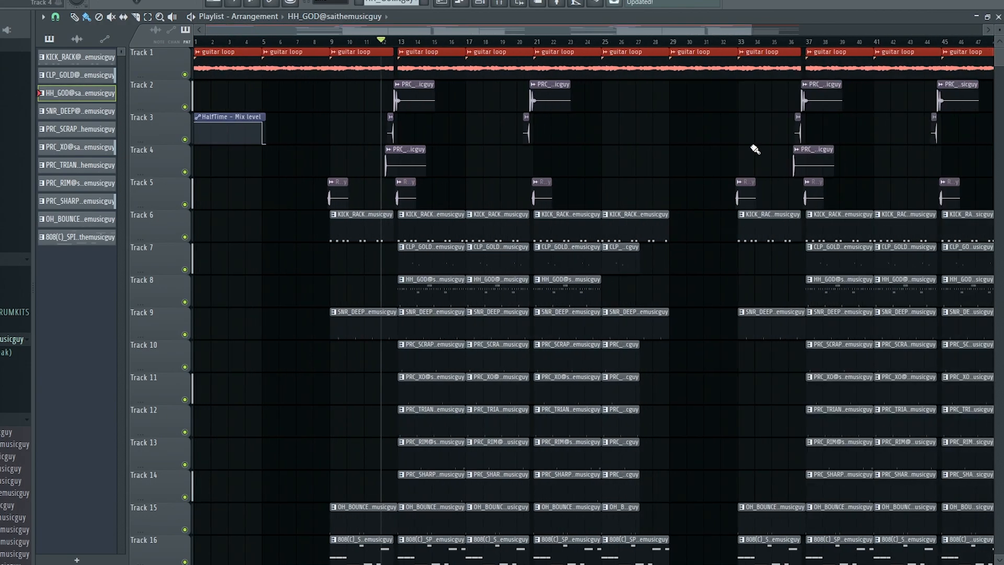
scroll(838, 168, up, 4)
scroll(386, 139, down, 3)
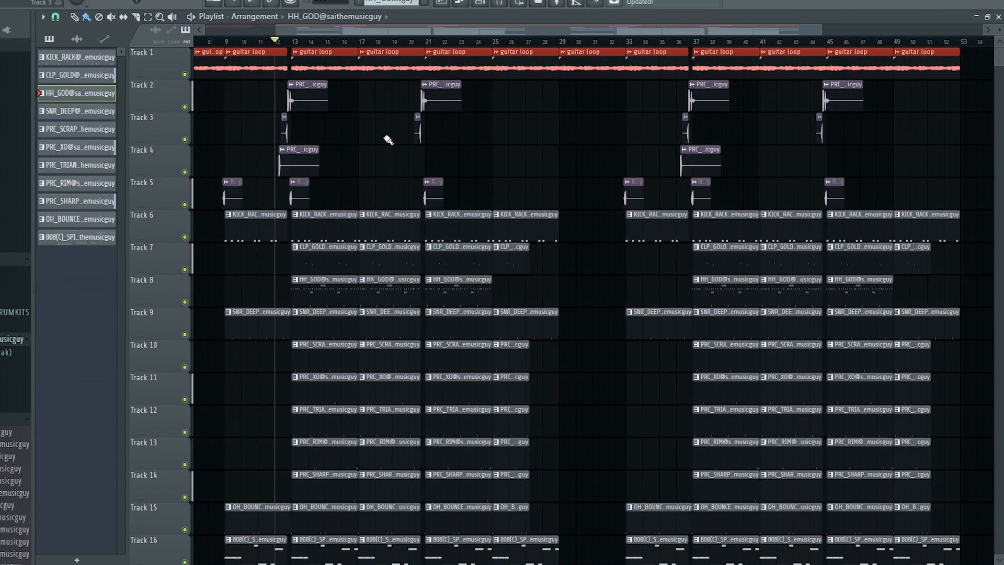
scroll(246, 131, up, 4)
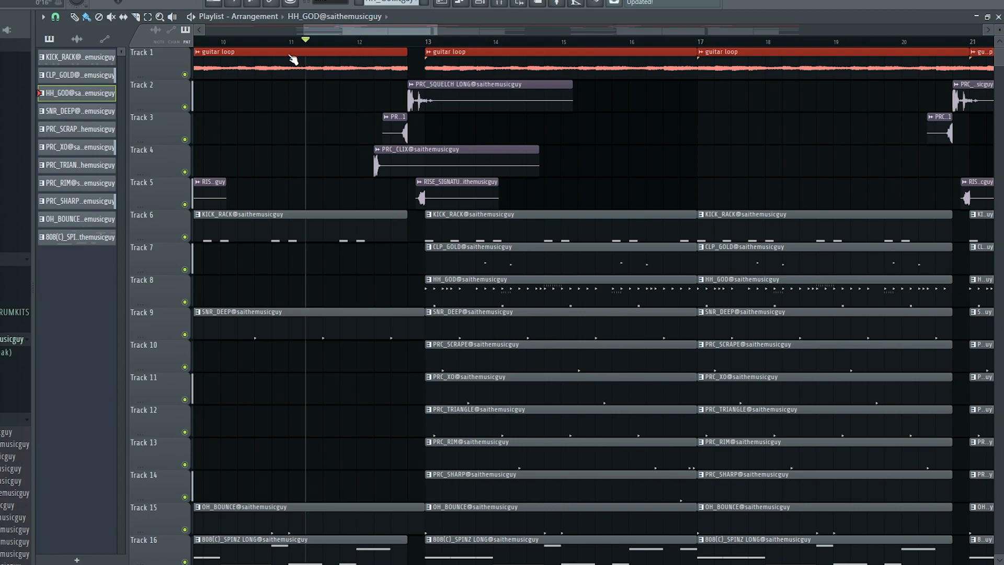
scroll(334, 68, down, 3)
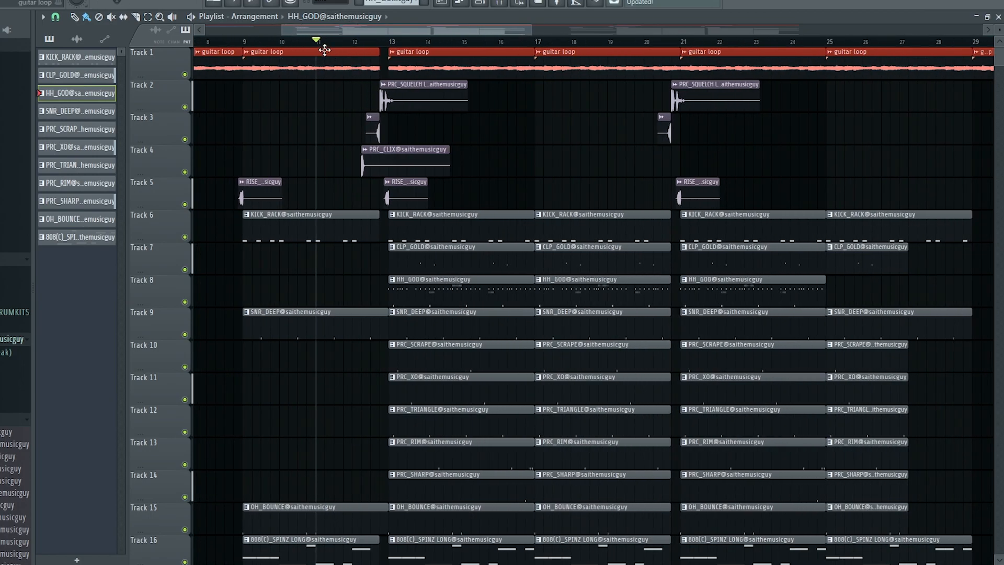
key(space)
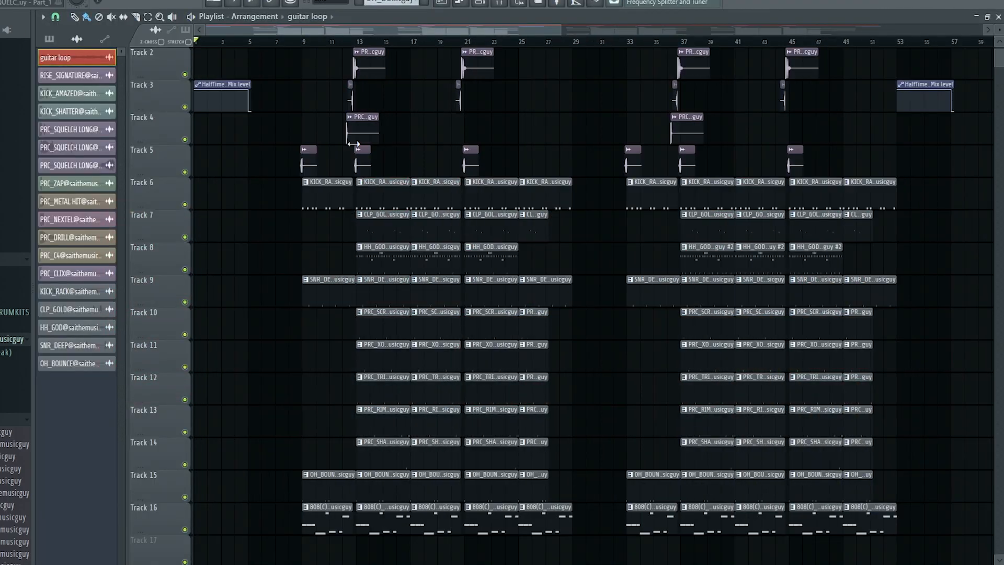
scroll(353, 143, up, 1)
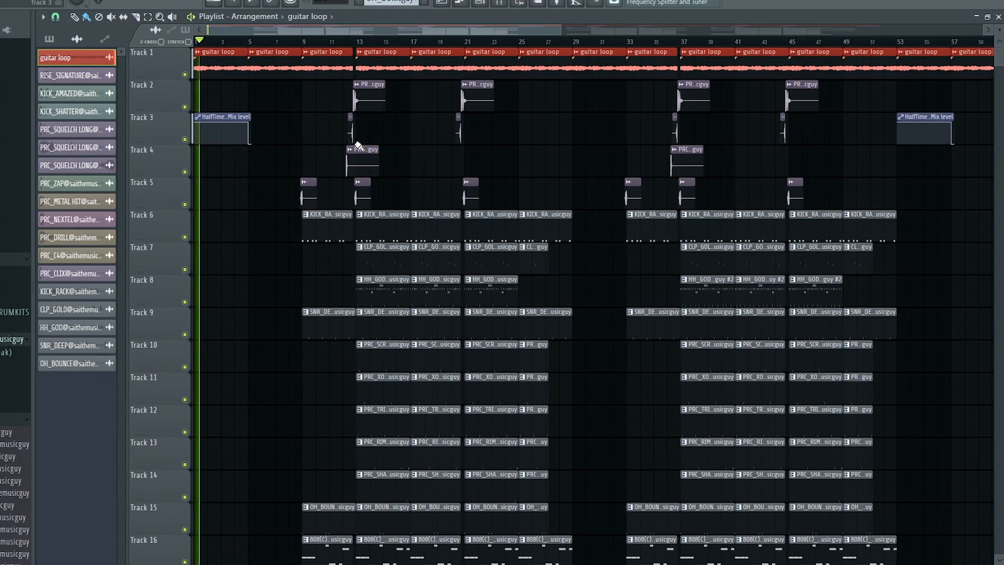